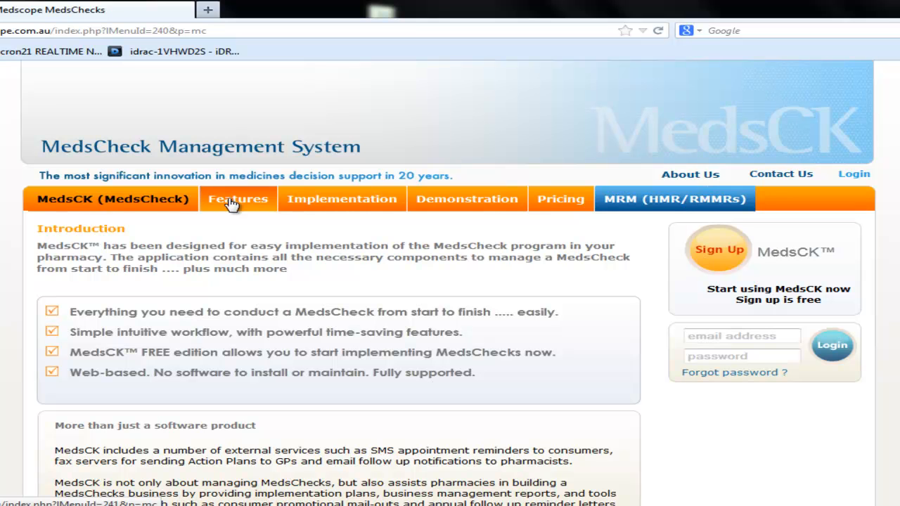
Open the MedsCK Features page and browse its feature highlights up to Follow Up Management.
left_click(232, 202)
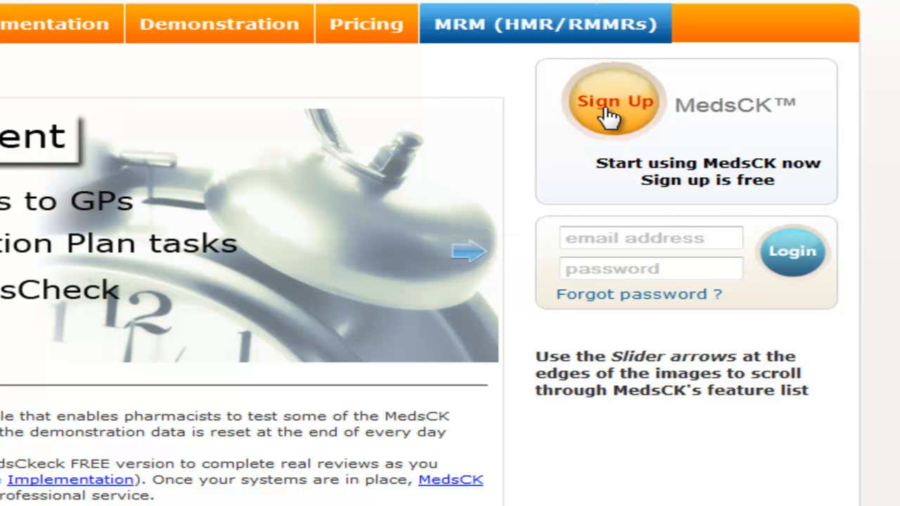
Start a free Medscope sign-up with the pharmacy's email and check it for an existing account.
left_click(610, 116)
left_click(240, 265)
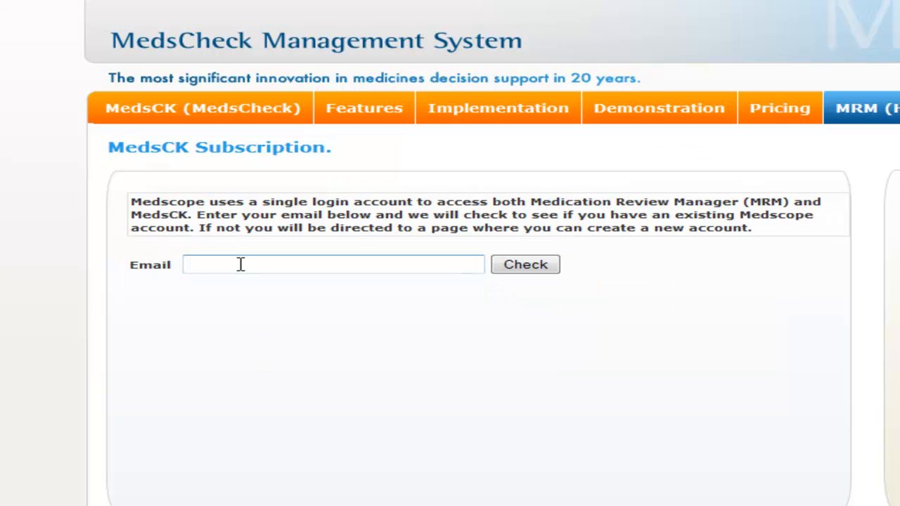
type("your")
left_click(254, 285)
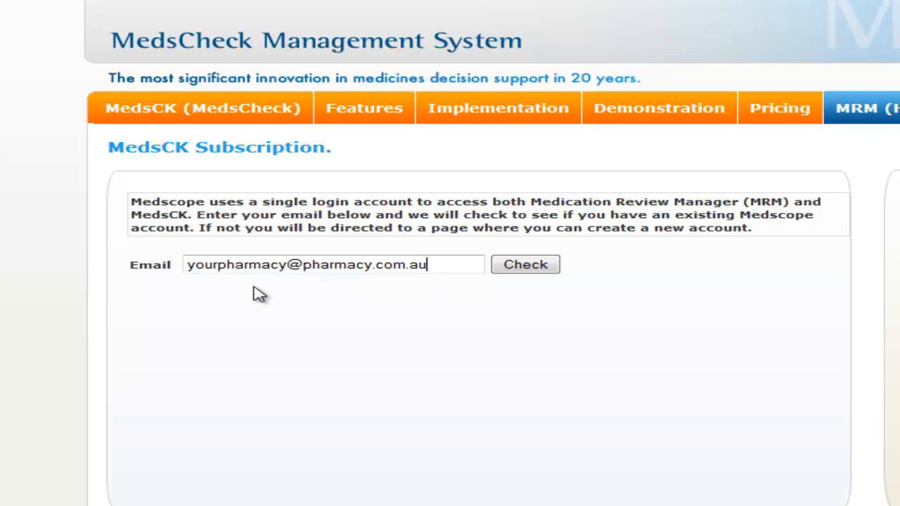
left_click(532, 265)
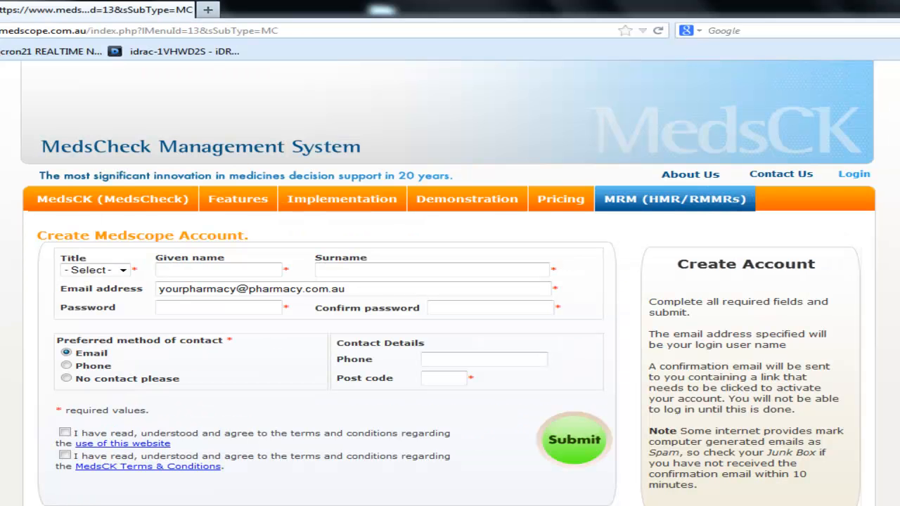
Log in with the pharmacy's email and password to reach the 15/04–21/04/2013 Appointment Book.
left_click(855, 175)
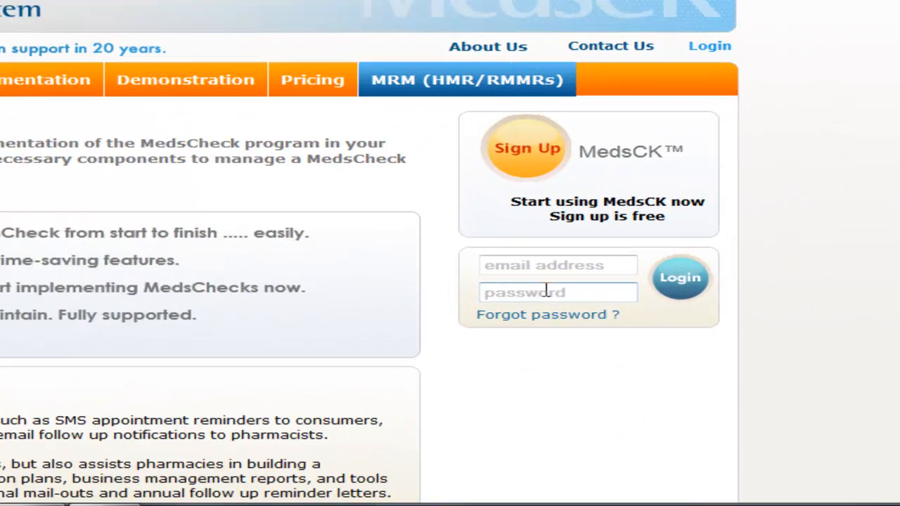
left_click(769, 333)
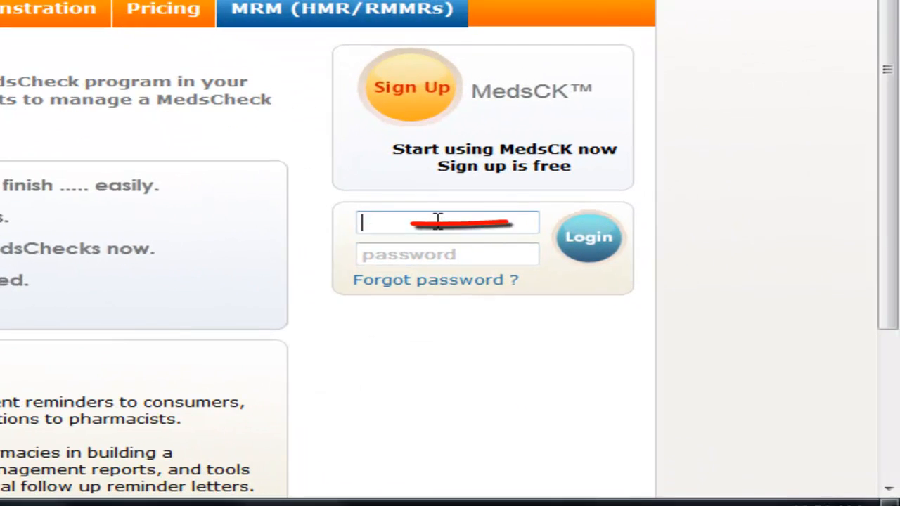
type("ge")
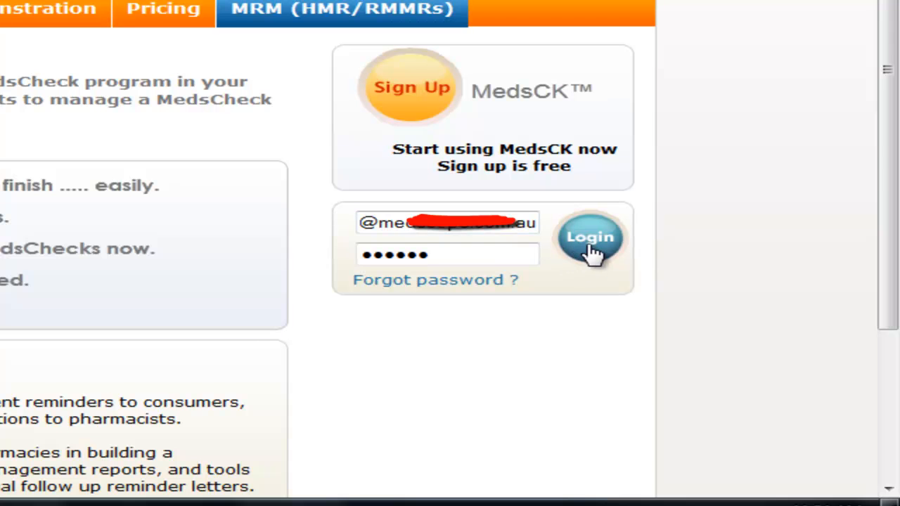
left_click(590, 242)
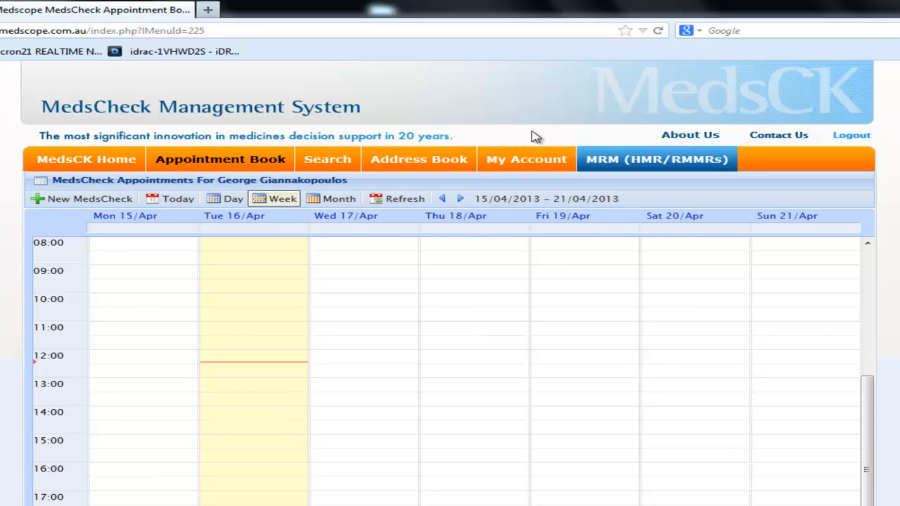
Save the pharmacy's account details, then view Medicare claiming (ref MedsCK, next sequence 7).
left_click(524, 160)
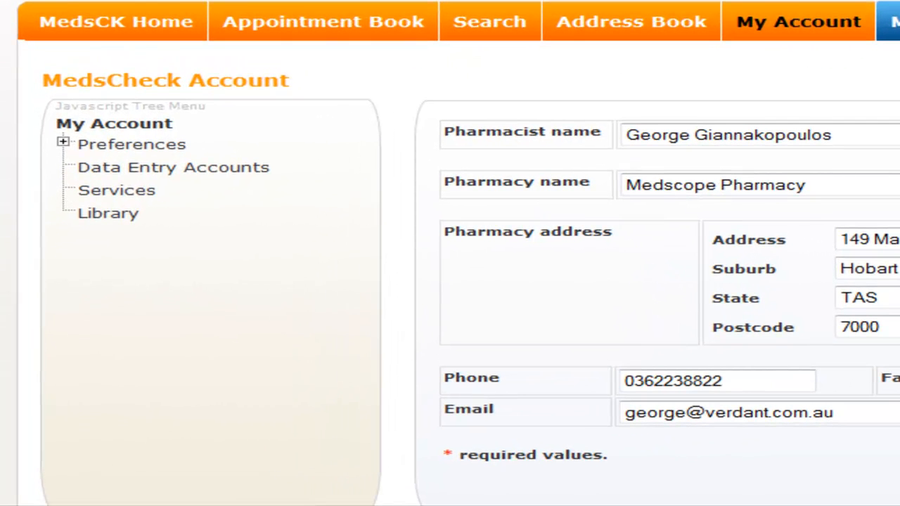
left_click(63, 142)
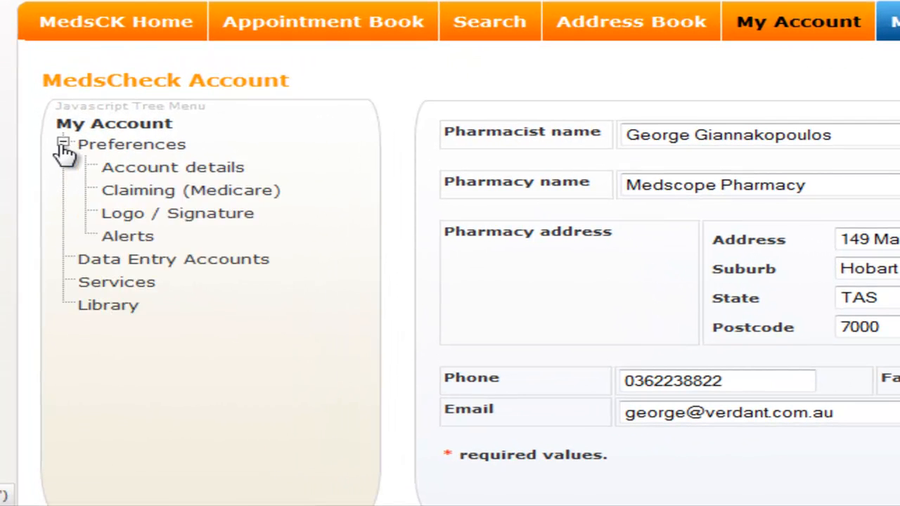
left_click(133, 175)
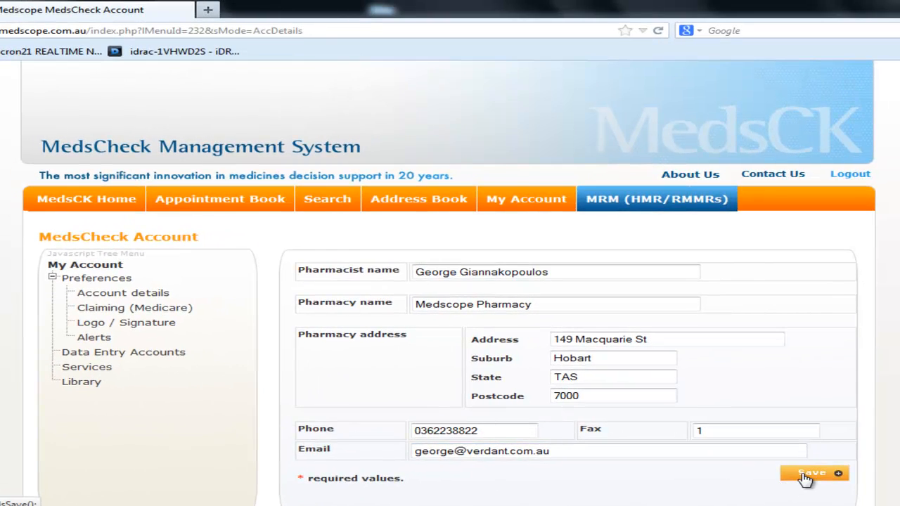
left_click(805, 477)
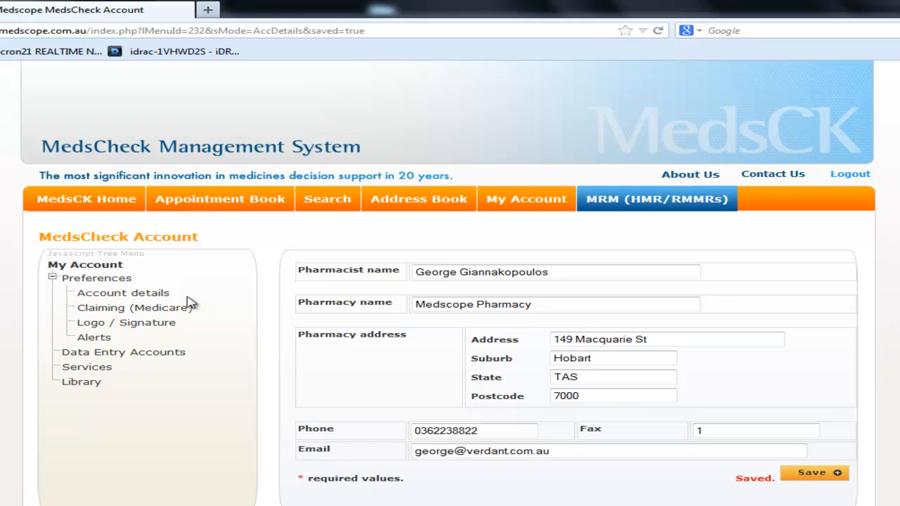
left_click(135, 309)
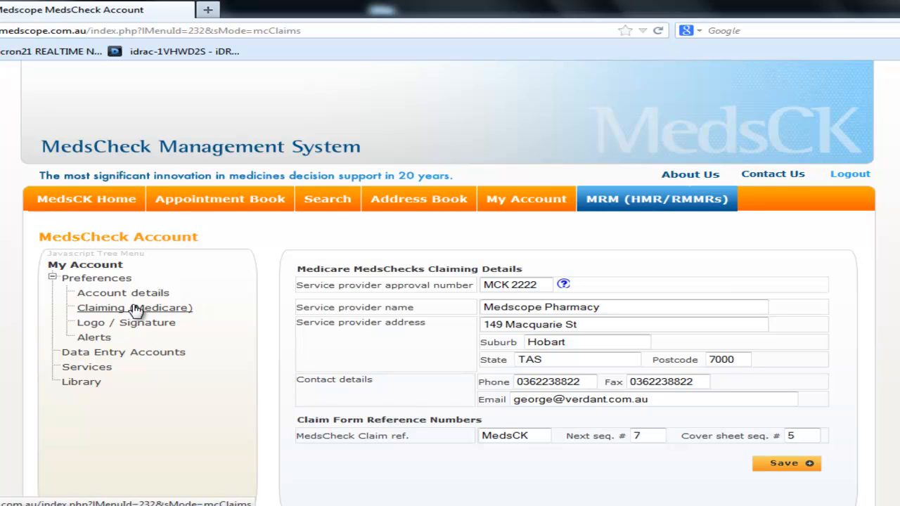
Review Logo / Signature, then Alerts: follow-ups due within 5 weeks, SMS reminders 1 day before.
left_click(135, 325)
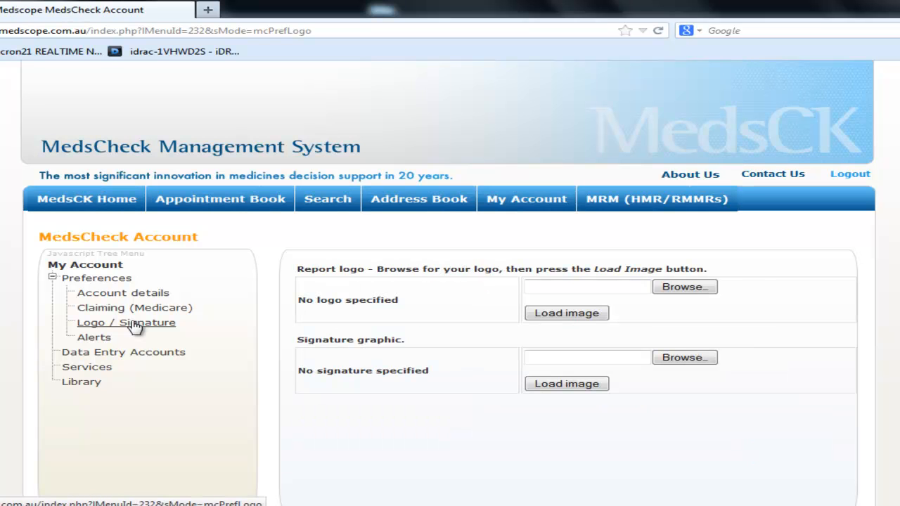
left_click(94, 338)
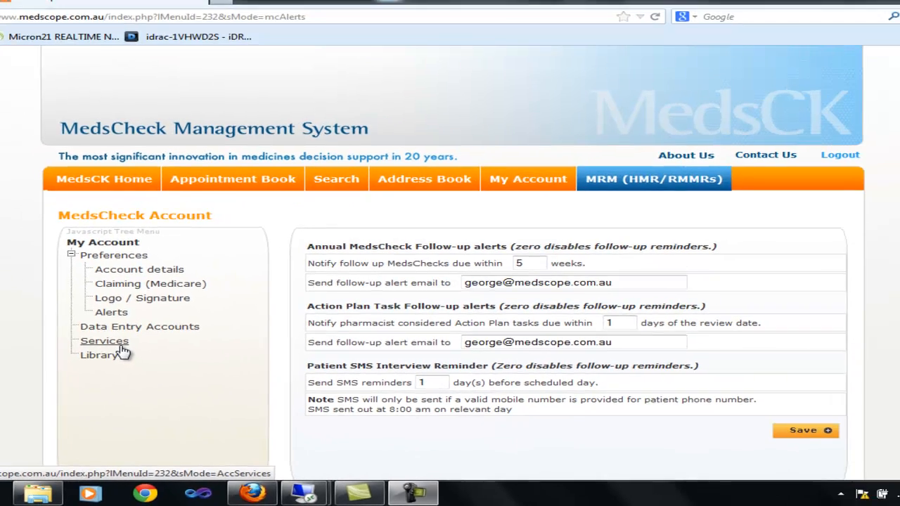
Check the pharmacy's Services list, then open the Document library of consumer brochures.
left_click(200, 230)
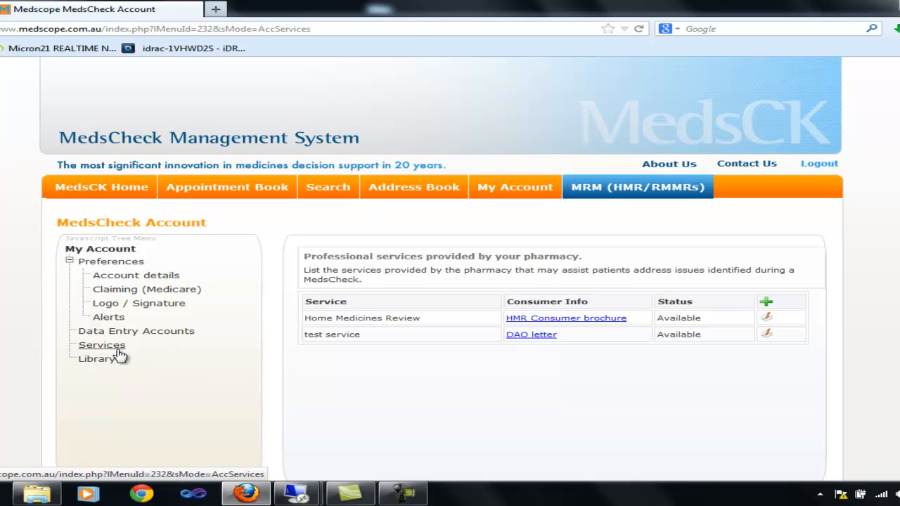
left_click(101, 361)
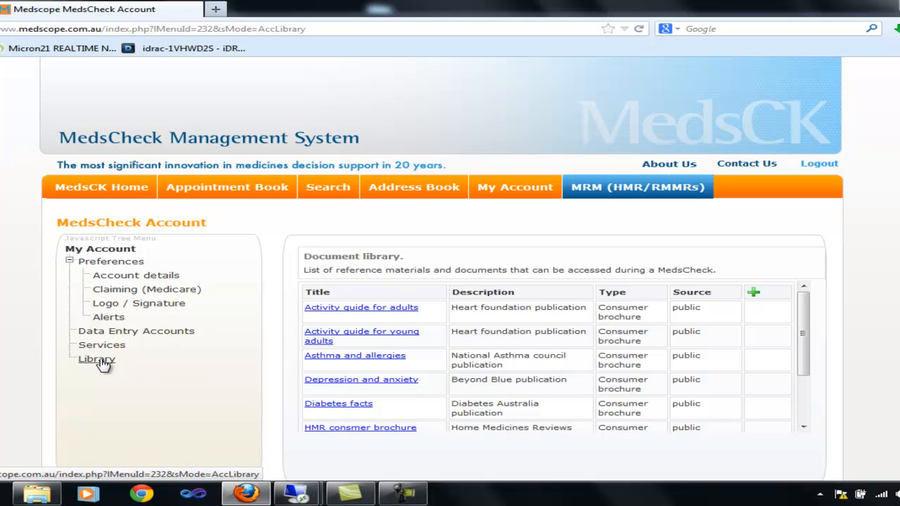
Reload the Library, view Data Entry Accounts, and return to the Appointment Book with Tue 16/Apr 11:00–11:30.
left_click(97, 359)
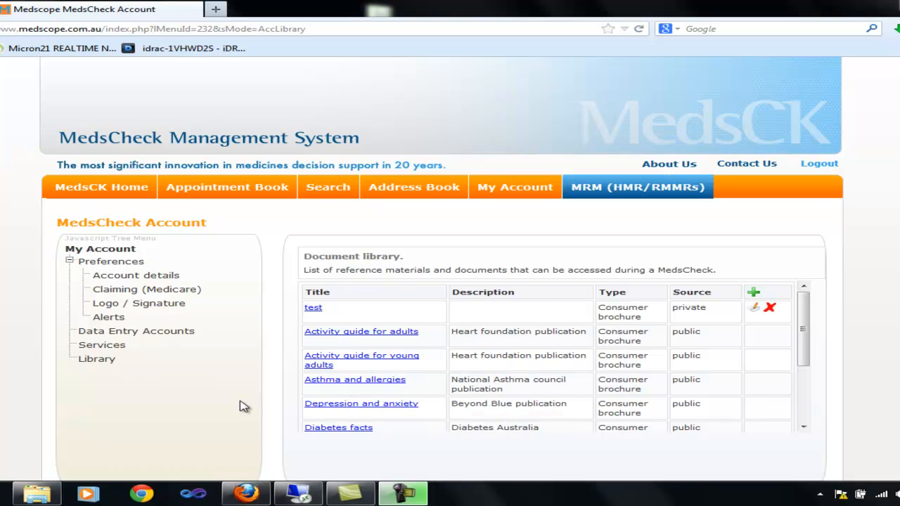
left_click(169, 333)
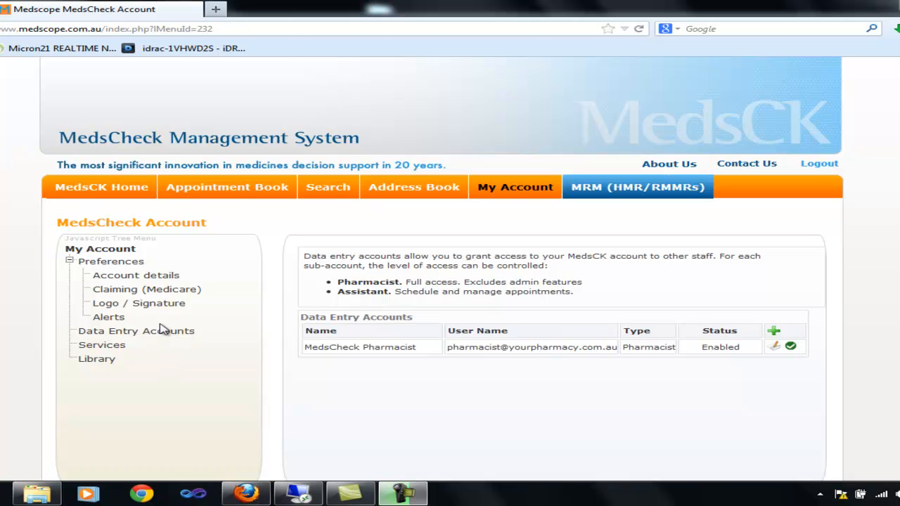
left_click(232, 191)
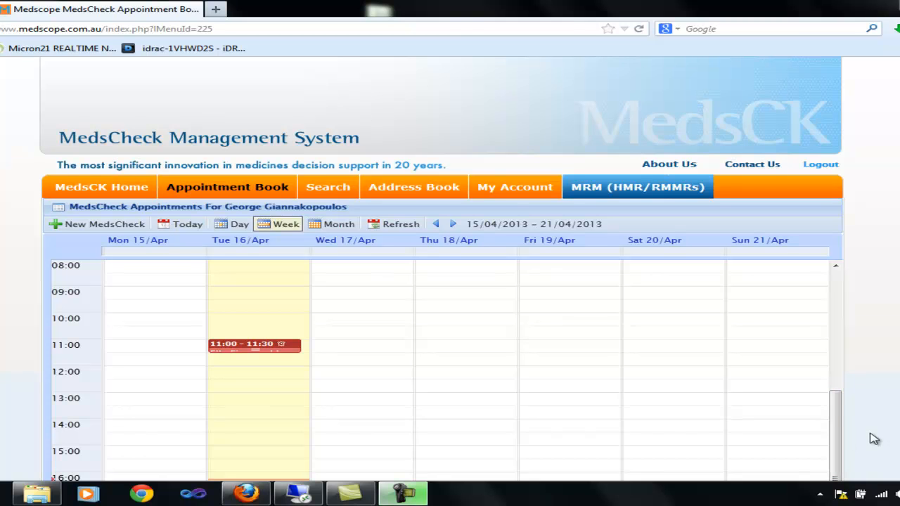
Start a New MedsCheck but cancel its Eligibility Criteria checklist untouched.
left_click(103, 228)
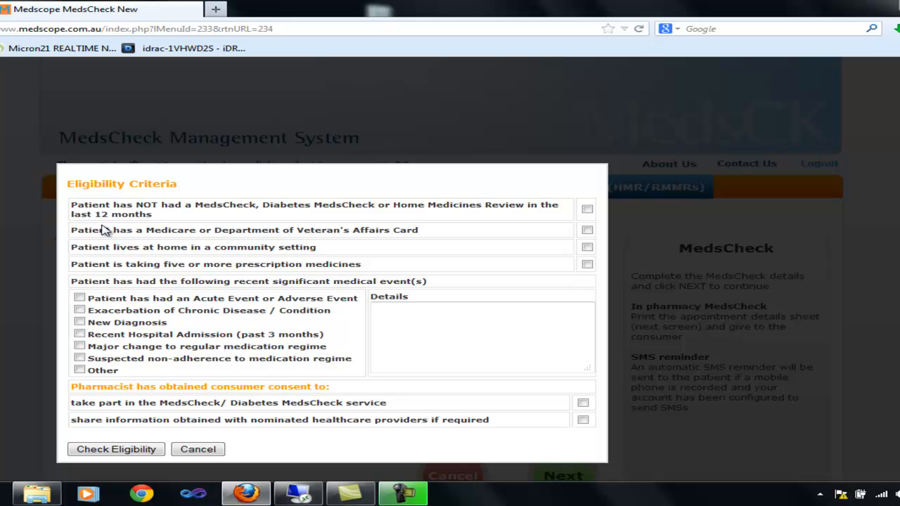
left_click(211, 452)
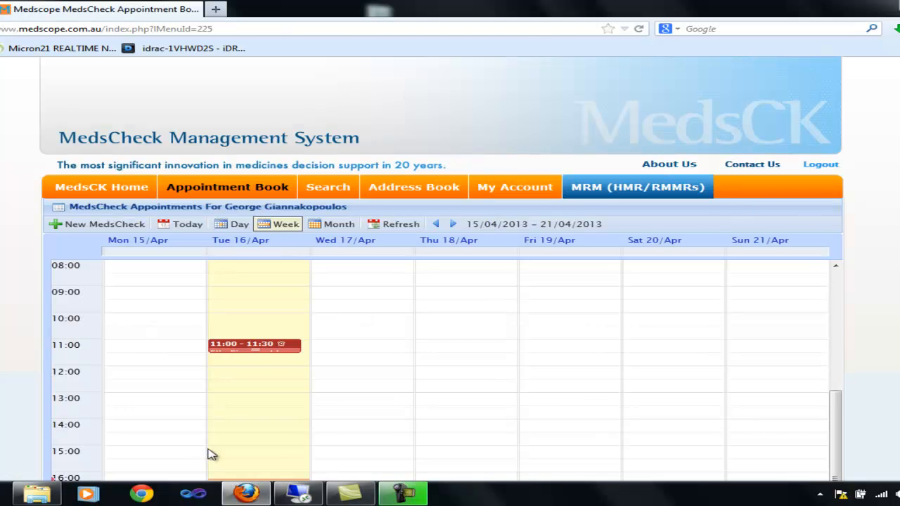
Book a MedsCheck appointment in the Thu 18/04/2013 13:30–14:00 slot.
left_click(455, 361)
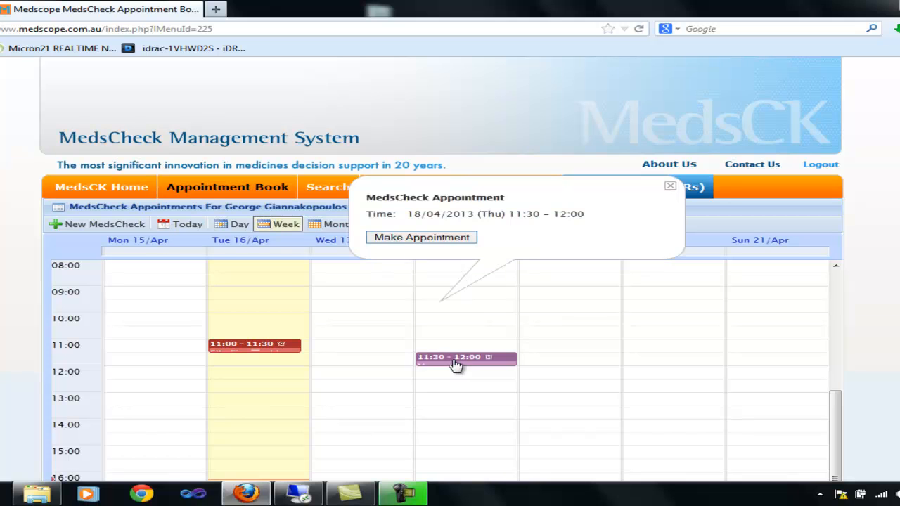
left_click(453, 390)
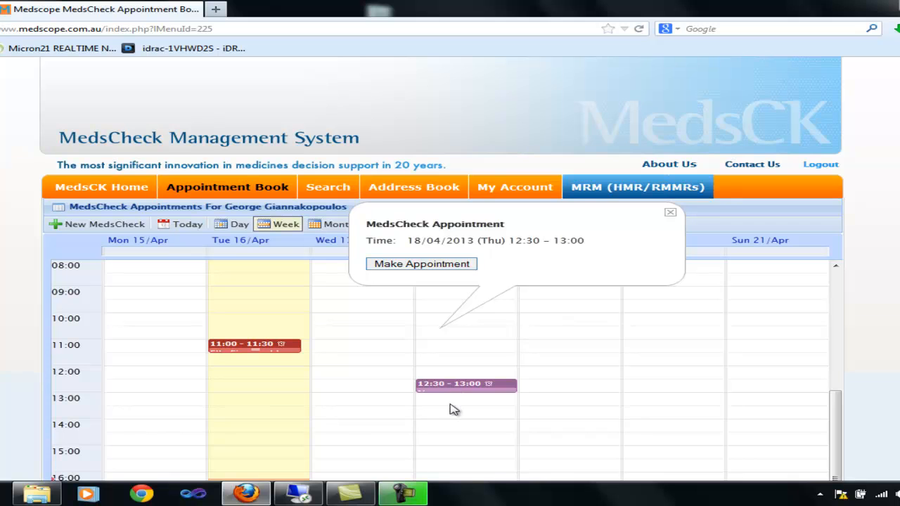
left_click(450, 417)
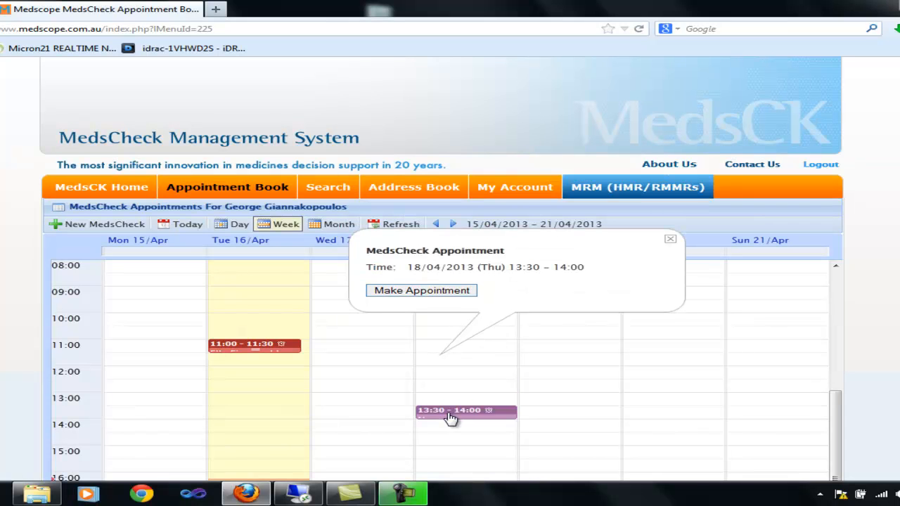
left_click(430, 292)
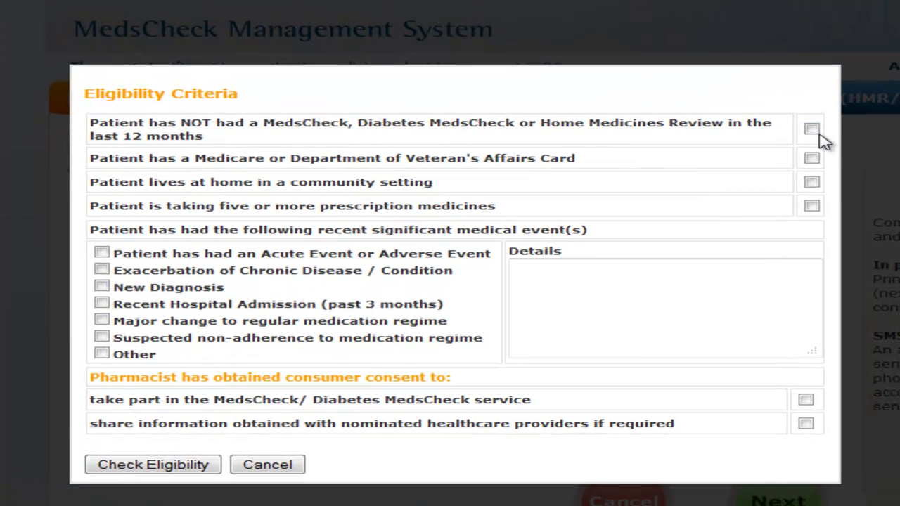
Tick no review in 12 months, Medicare card and living at home; dismiss the not-eligible warning.
left_click(587, 208)
left_click(812, 160)
left_click(815, 186)
left_click(199, 467)
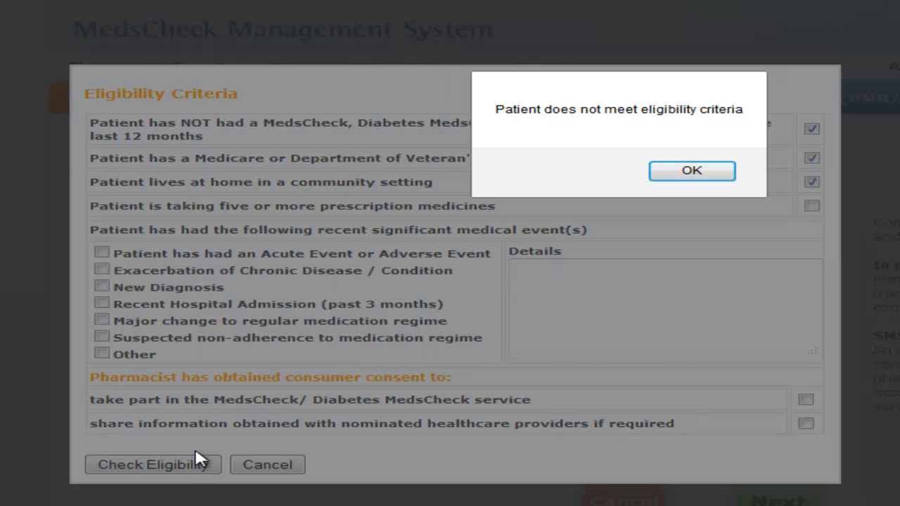
left_click(690, 176)
Add suspected non-adherence and both consents, then recheck so the patient is marked Eligible.
left_click(101, 338)
left_click(805, 401)
left_click(805, 424)
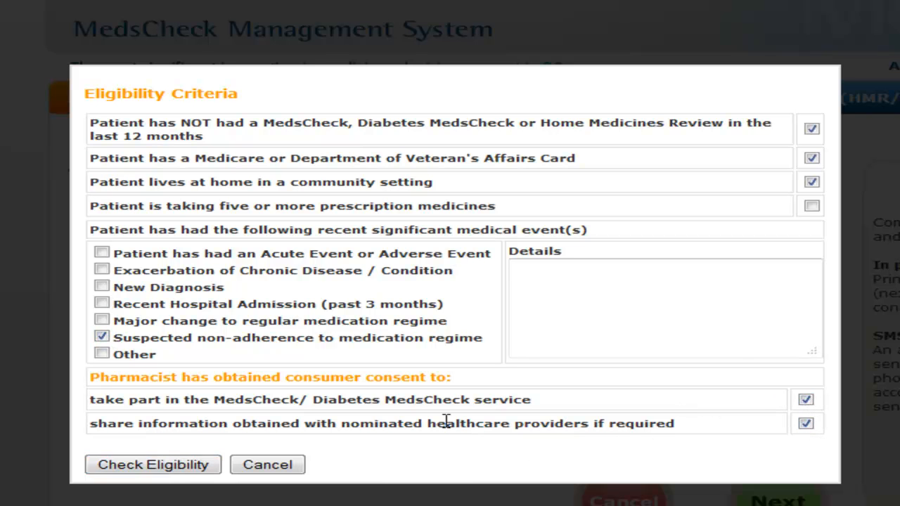
left_click(174, 467)
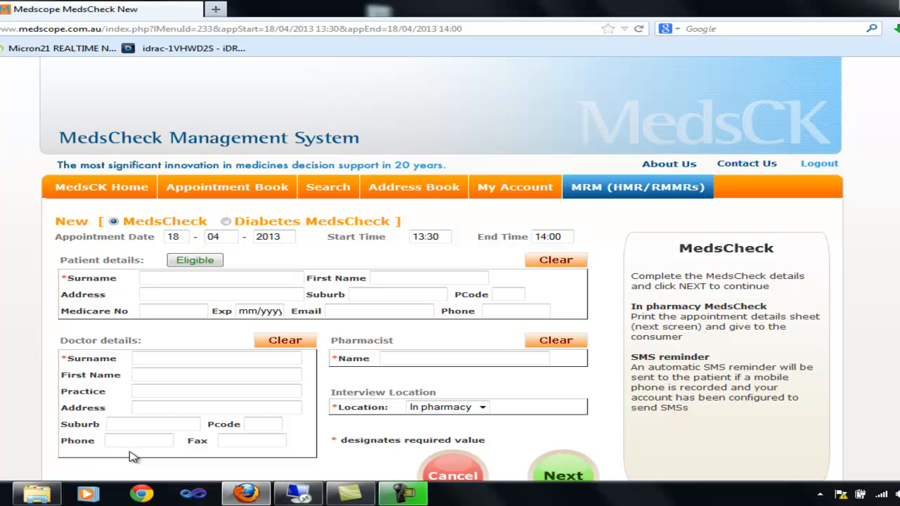
Enter the patient's surname, first name and street address, then accept the suggested suburb and postcode.
type("example")
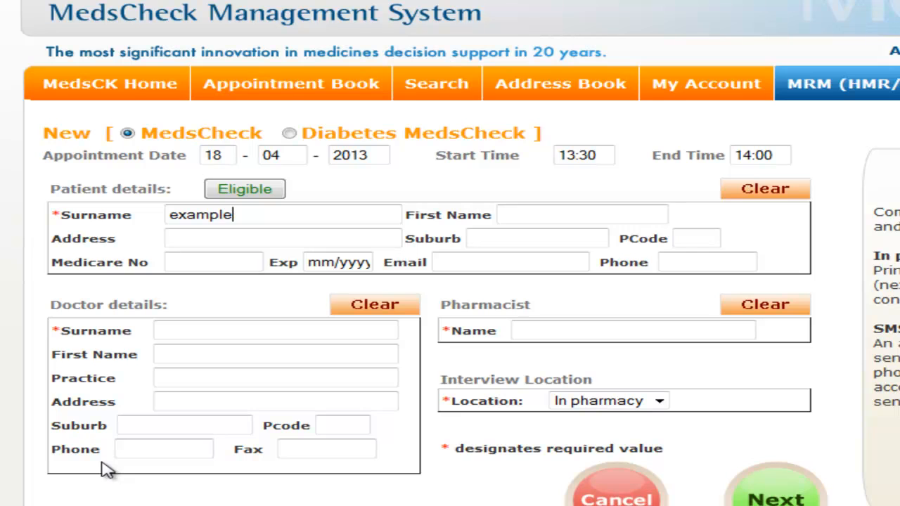
key("Tab")
type("MedsCK")
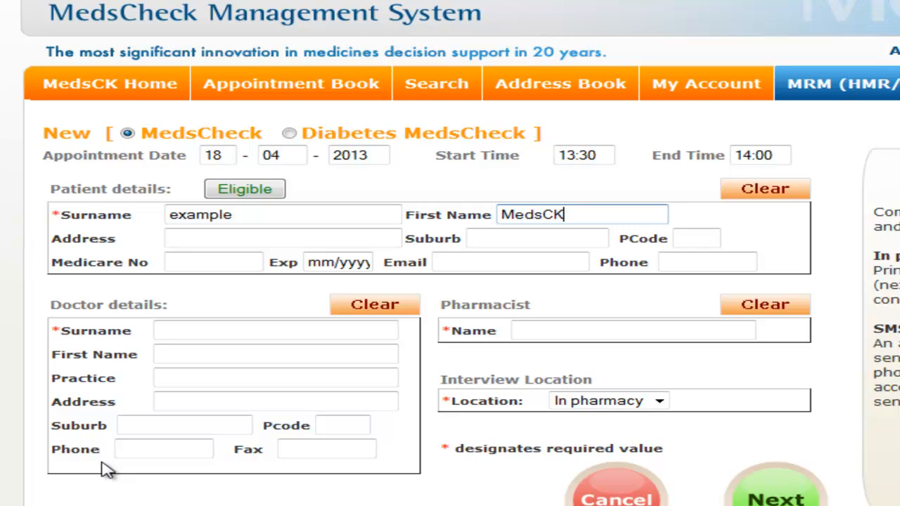
key("Tab")
type("149A Macquarie street")
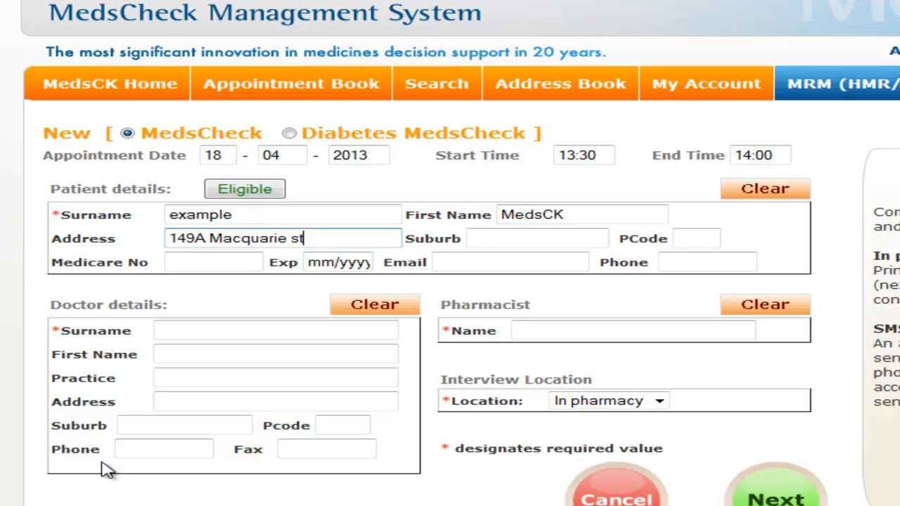
key("Tab")
type("Ho")
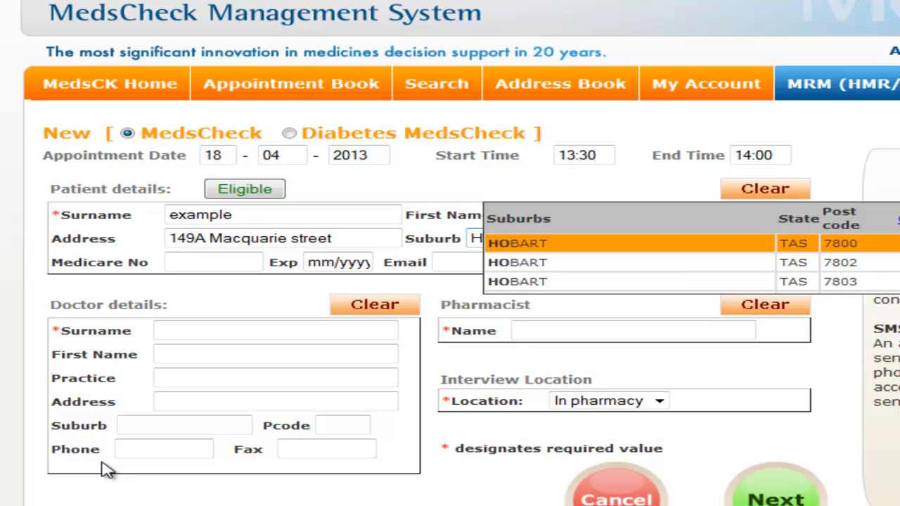
key("Return")
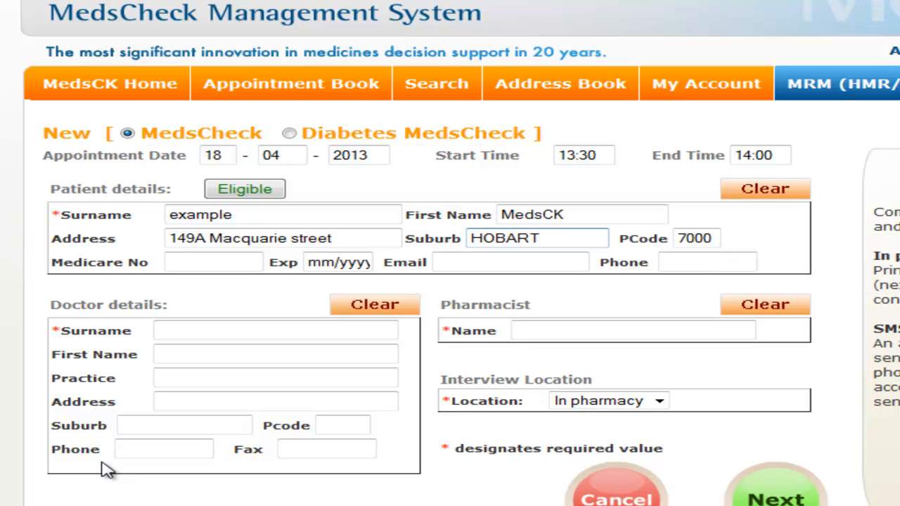
Fill in the GP's details from the saved doctor contact matching 'hip'.
left_click(188, 330)
type("hip")
key("Down")
key("Down")
key("Down")
key("Down")
left_click(296, 399)
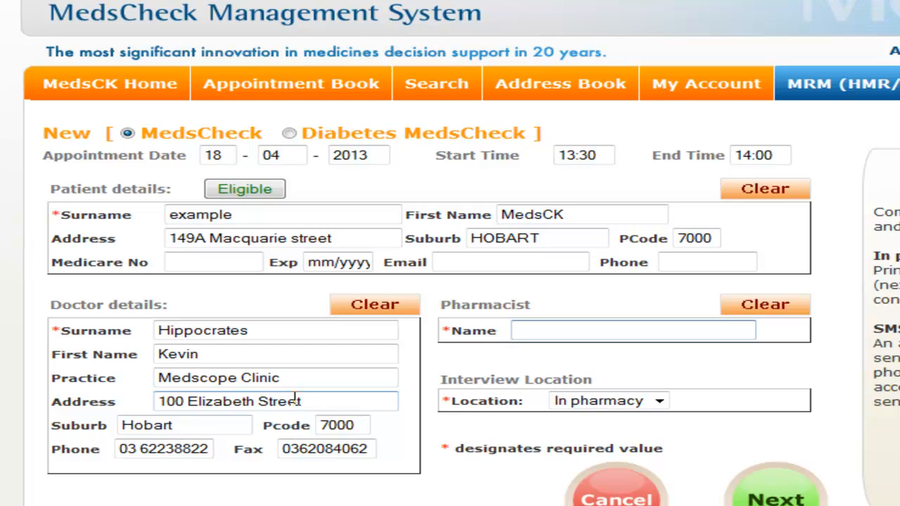
Pick the pharmacist matching 'jam' from saved contacts and save the appointment.
type("jam")
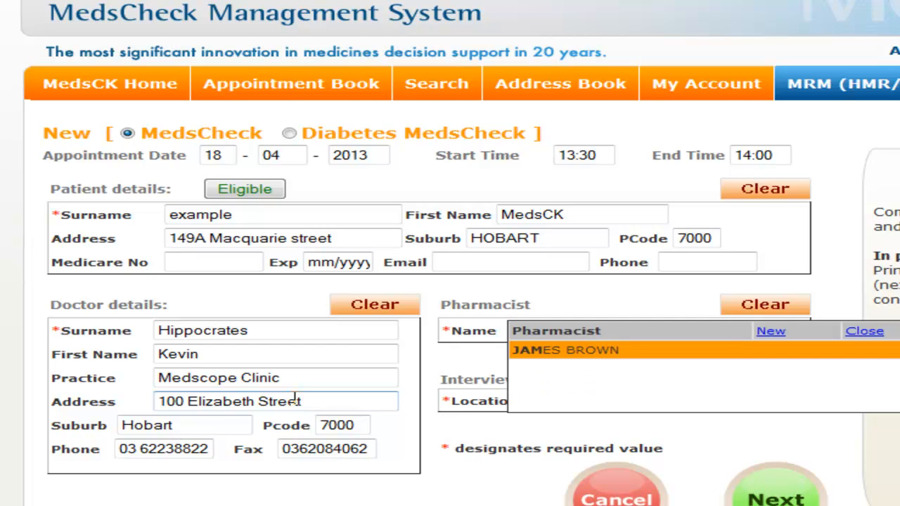
left_click(587, 351)
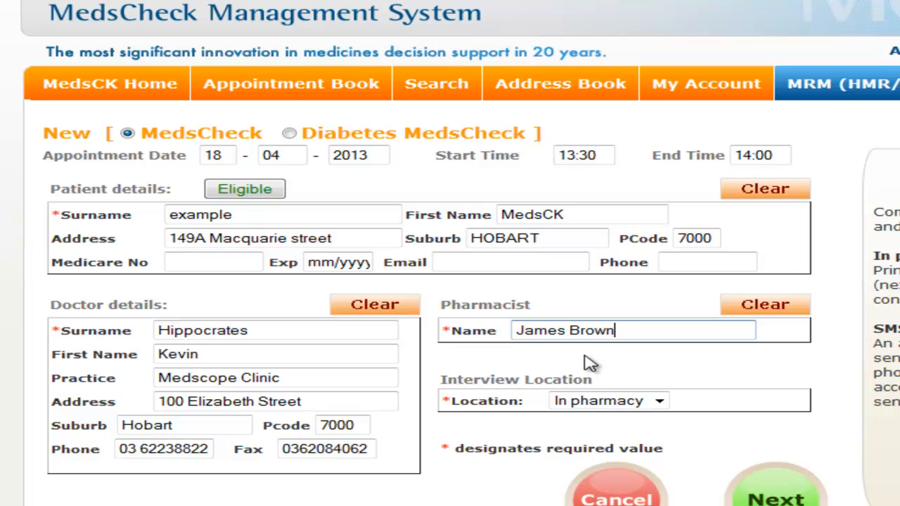
left_click(756, 492)
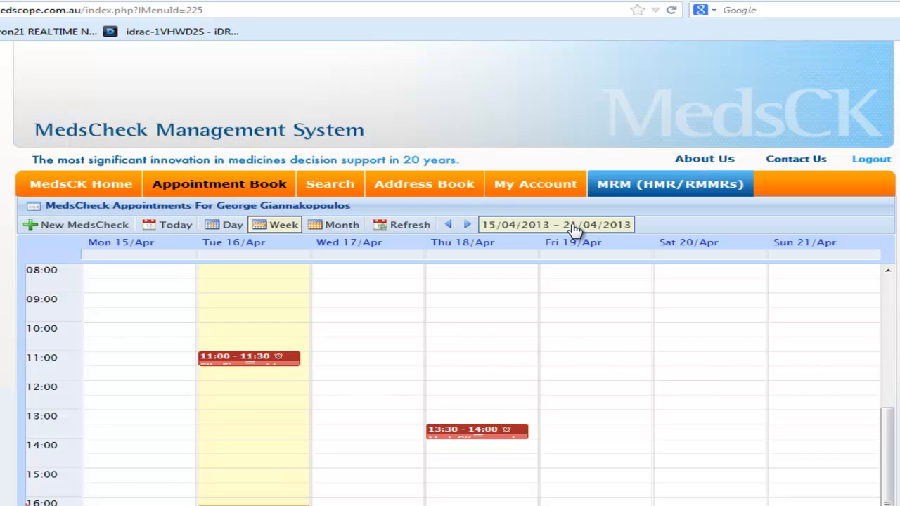
Drag the 13:30–14:00 MedsCheck to Wednesday, then edit its date to Tuesday 16/Apr.
left_click_drag(484, 437, 377, 438)
left_click(382, 436)
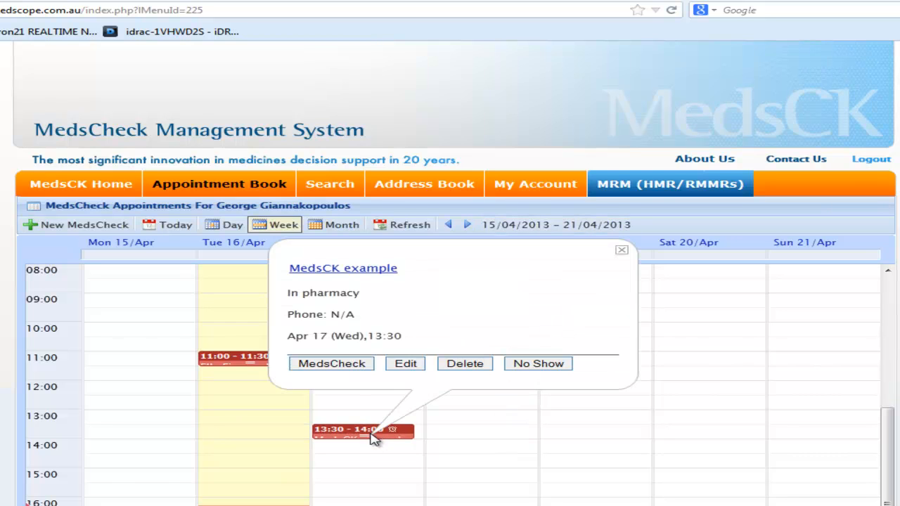
left_click(406, 364)
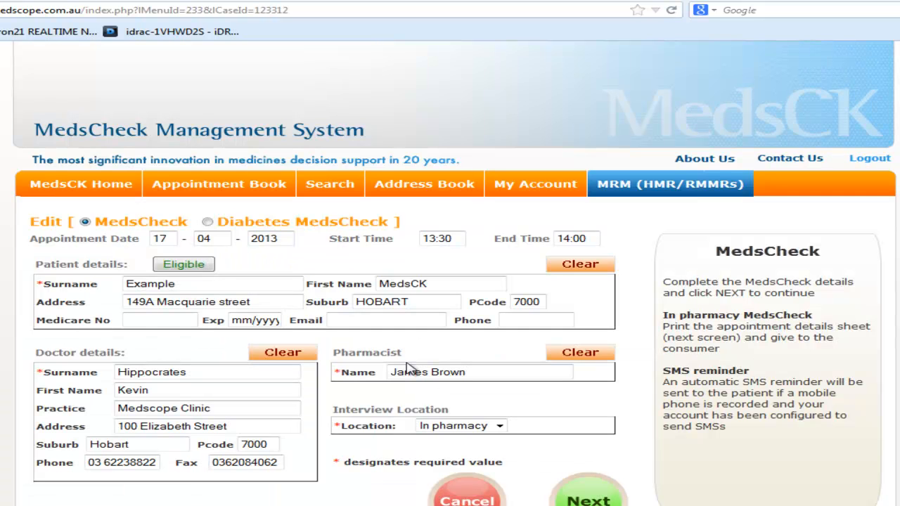
left_click(169, 240)
key("BackSpace")
type("6")
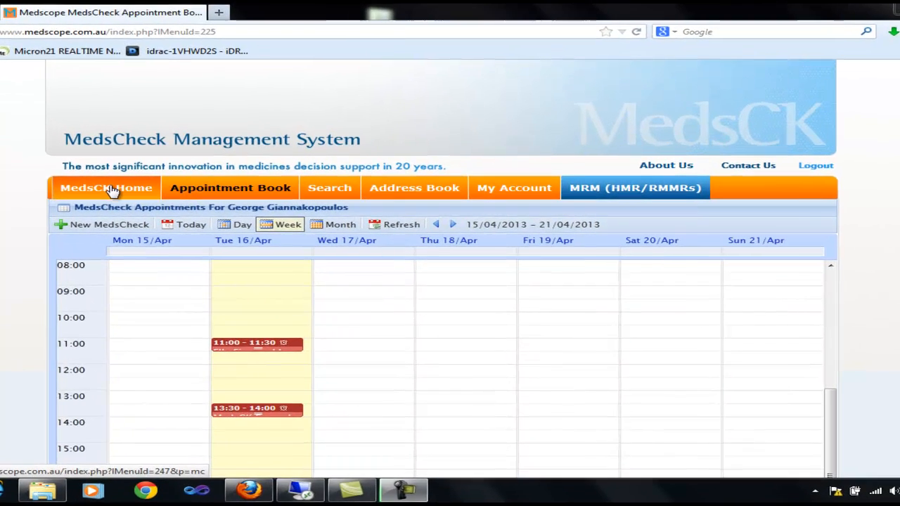
left_click(164, 199)
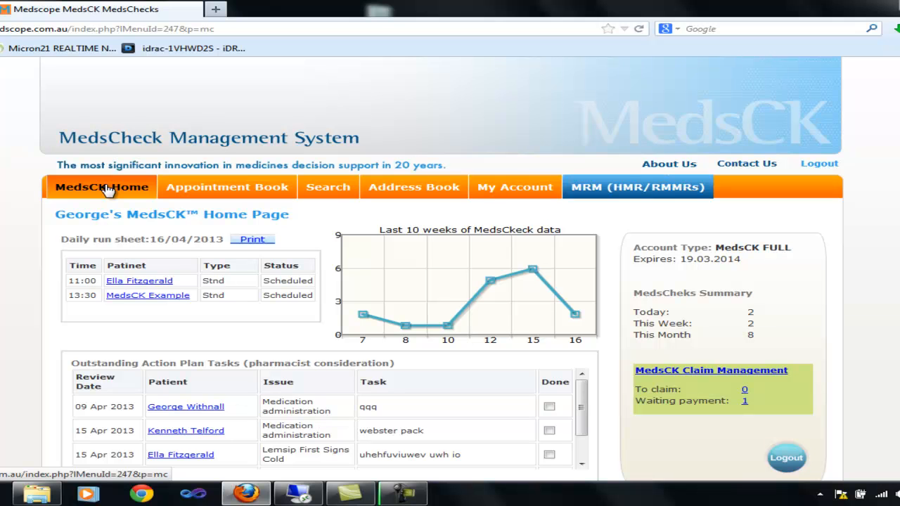
left_click(250, 240)
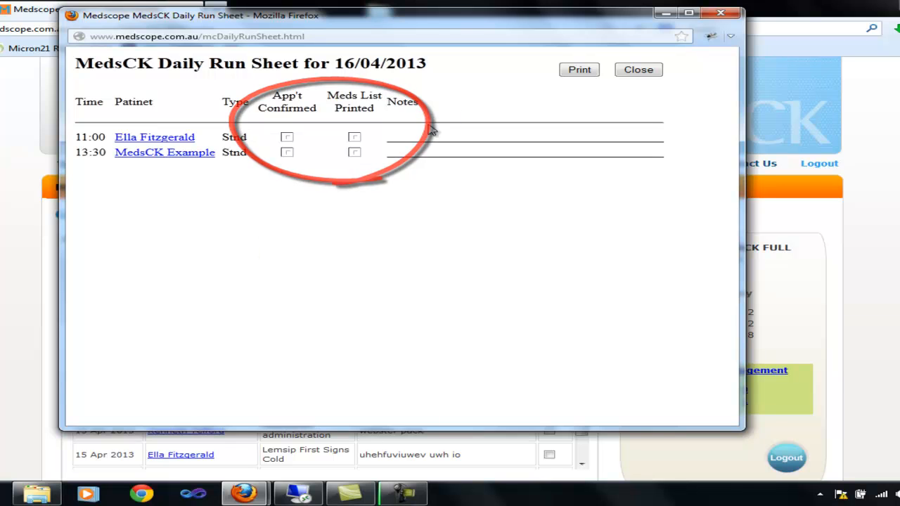
left_click(638, 69)
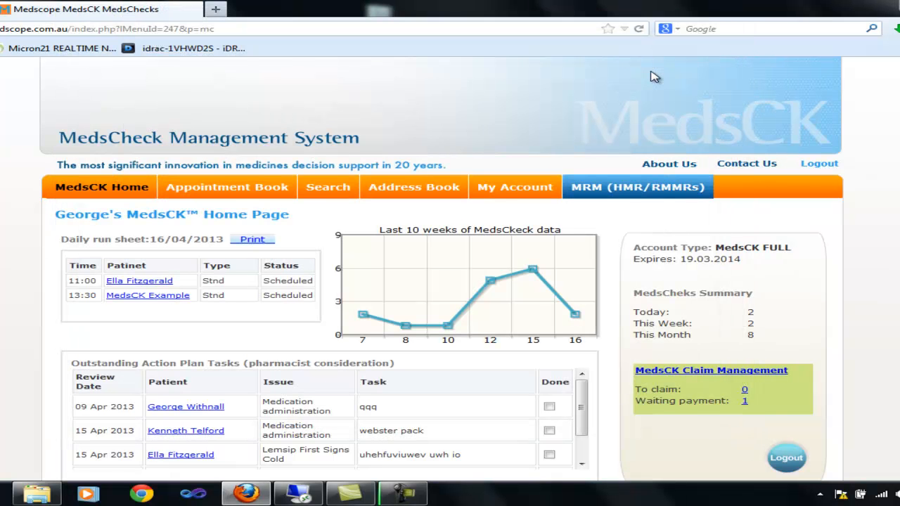
left_click(227, 185)
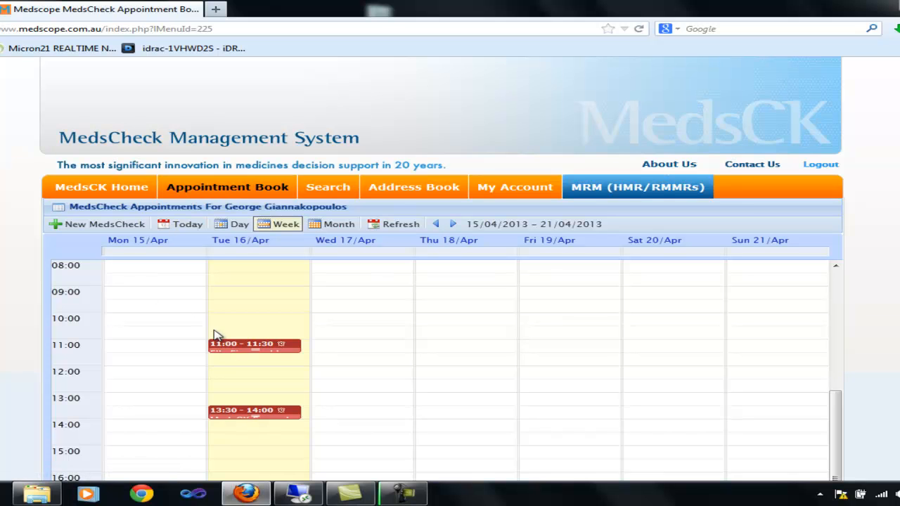
Start the Tuesday 11:00 patient's MedsCheck and add APO-Atenolol 50mg Tablet with direction 0.5 m.
left_click(265, 351)
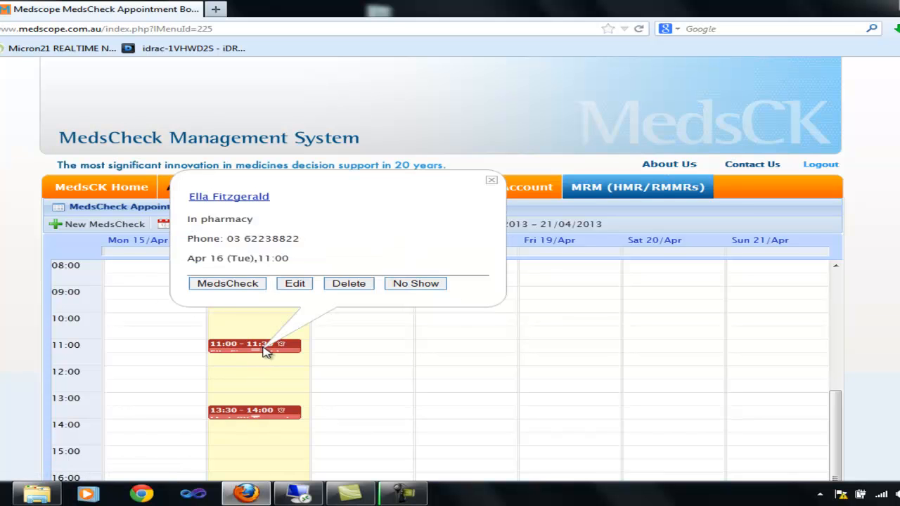
left_click(242, 284)
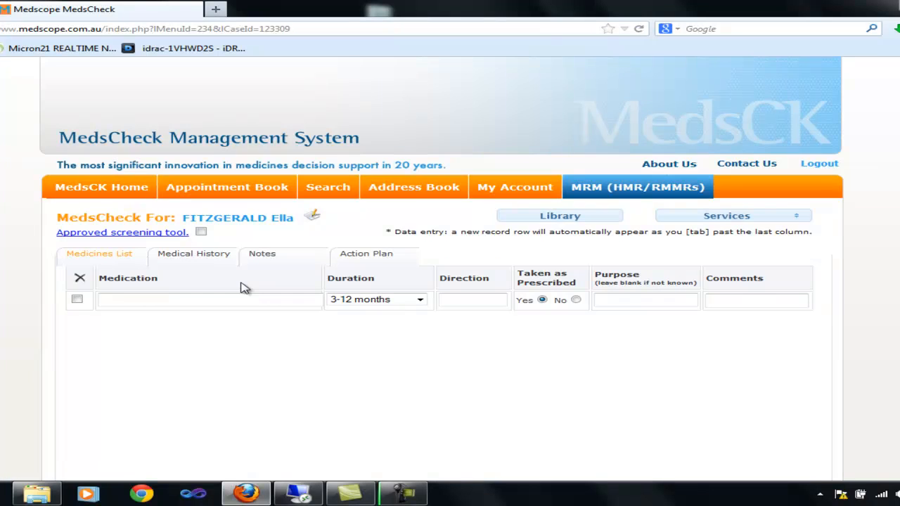
left_click(167, 298)
type("atenol")
key("Return")
type("0")
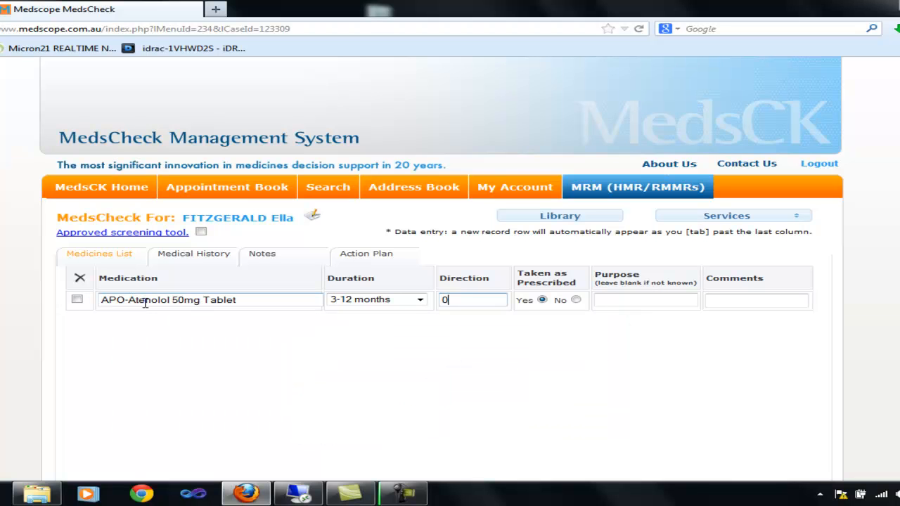
type(".5 m")
key("Tab")
key("Tab")
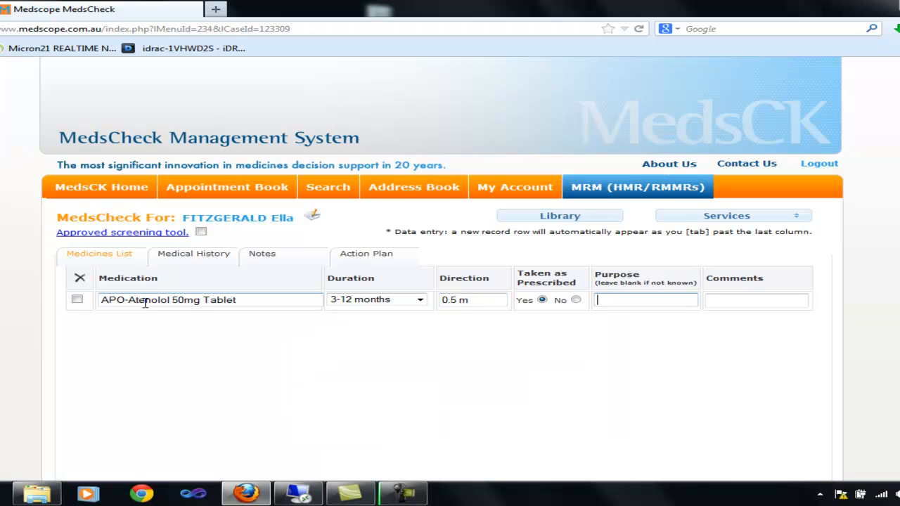
Add Transiderm-Nitro 25mg with direction '1 d for 24 hrs'.
key("Tab")
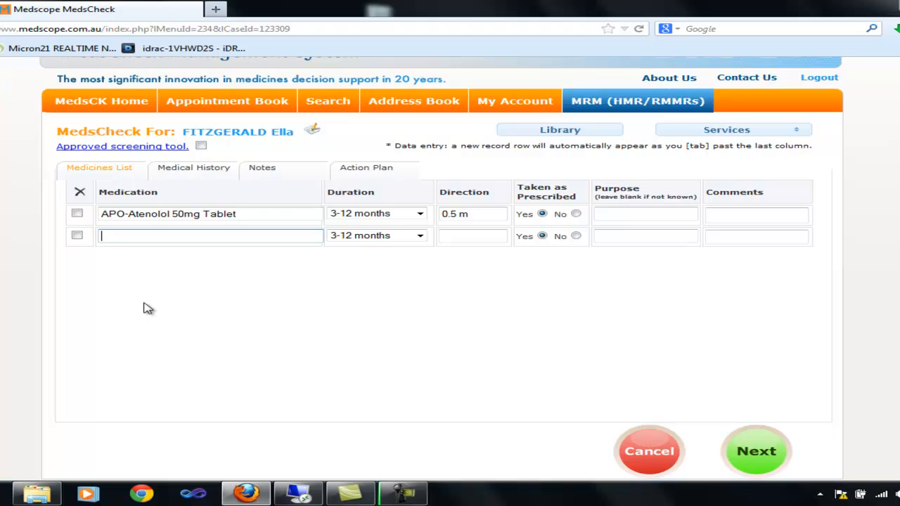
type("transi")
key("Return")
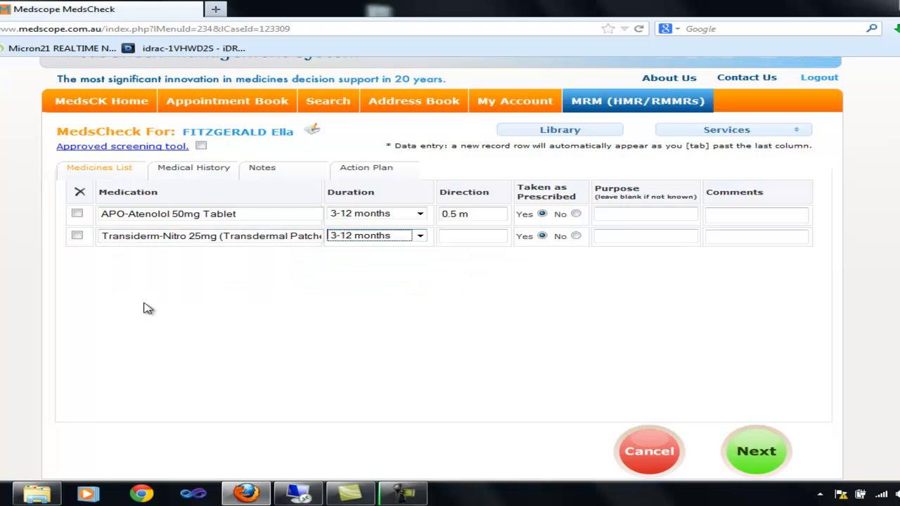
key("Tab")
type("1 d for 24 hrs")
key("Tab")
key("Tab")
key("Tab")
key("Tab")
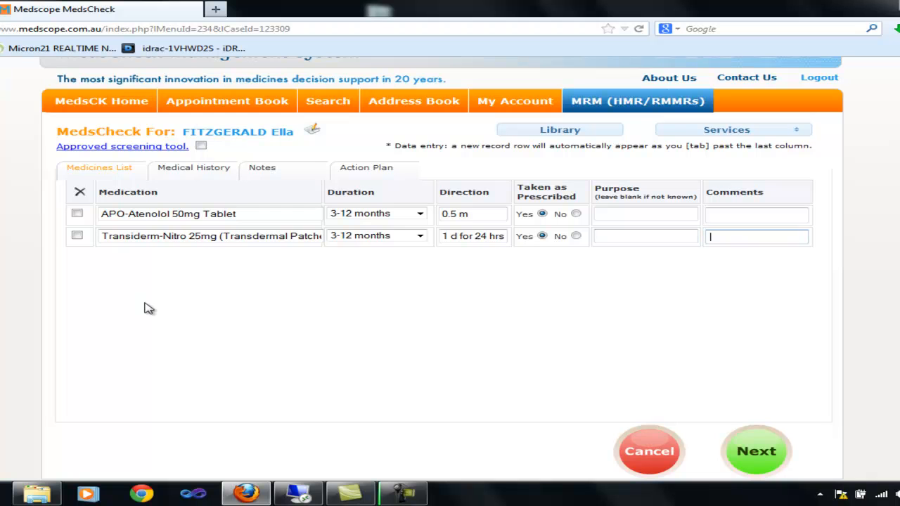
Add APO-Paracetamol 500mg Tab at '2 tds' and Nitrolingual 400mcg SL Pumpspray prn.
type("par")
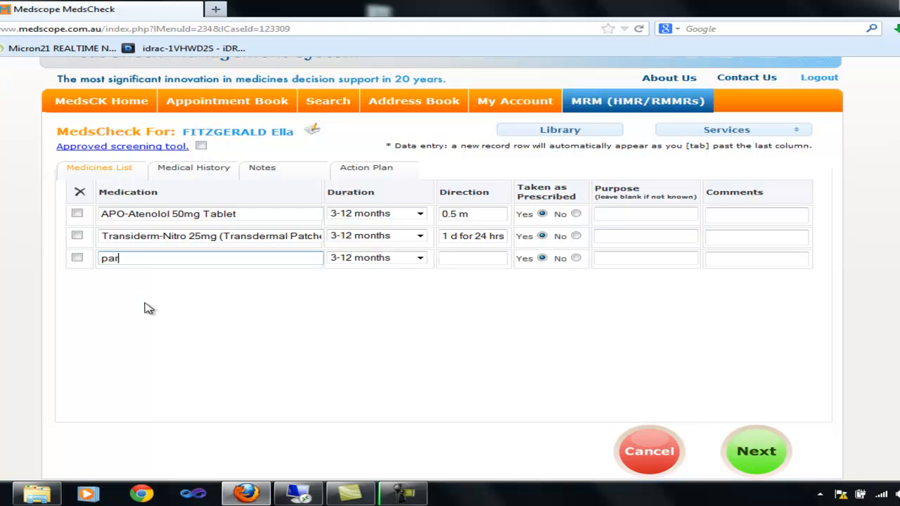
type("acetamol")
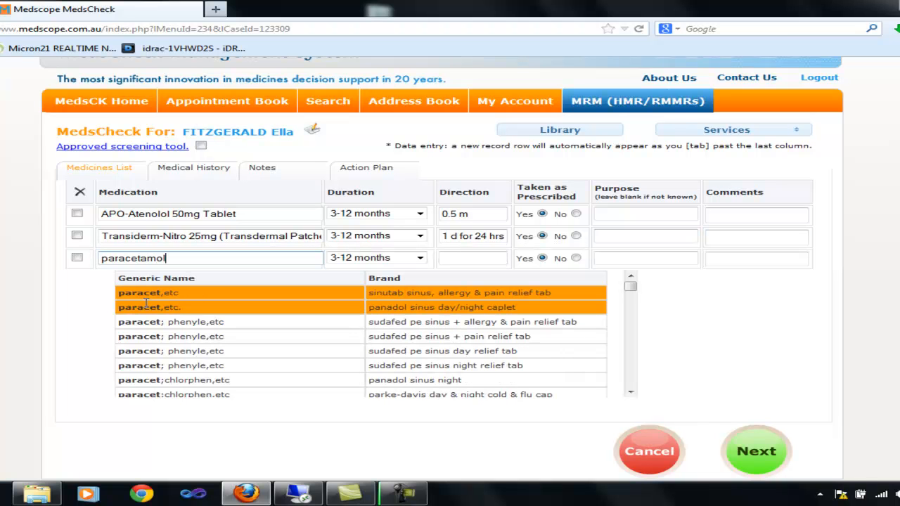
key("Tab")
key("Tab")
type("2 tds")
key("Tab")
key("Tab")
key("Tab")
key("Tab")
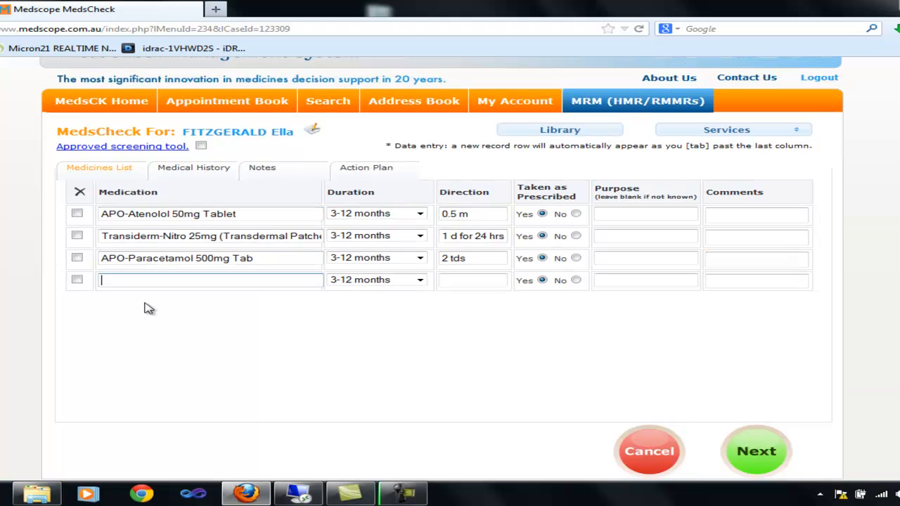
type("nitroli")
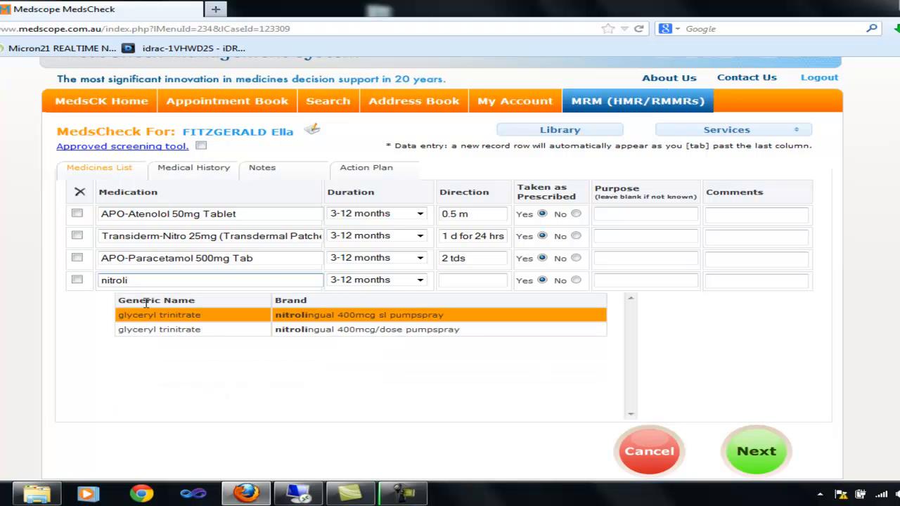
key("Tab")
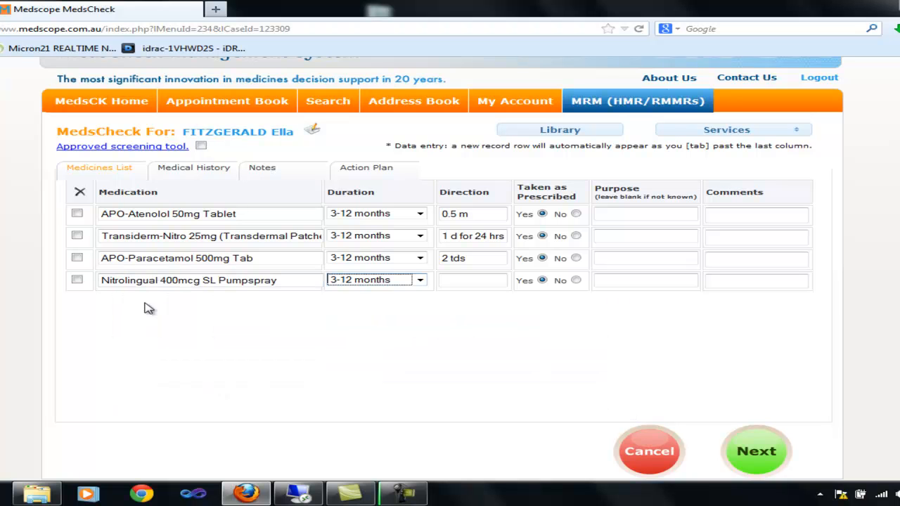
key("Tab")
type("prn")
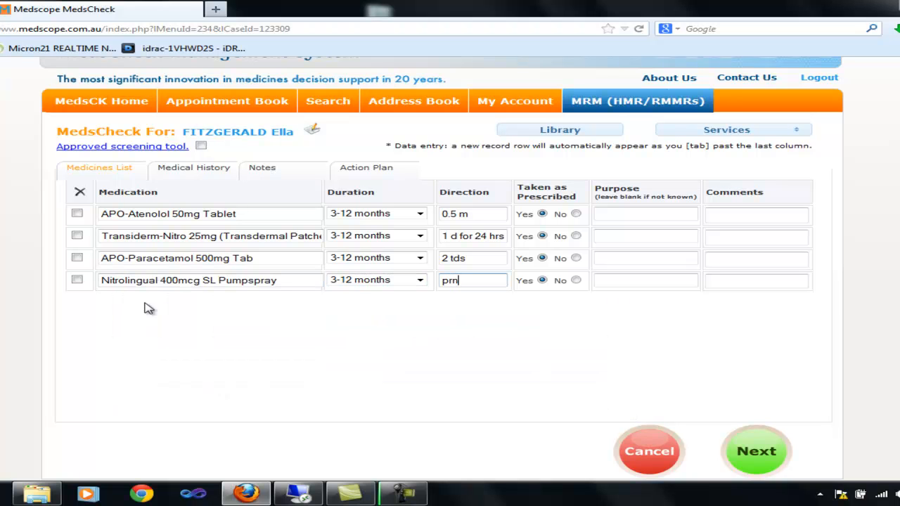
key("Tab")
key("Tab")
key("Tab")
key("Tab")
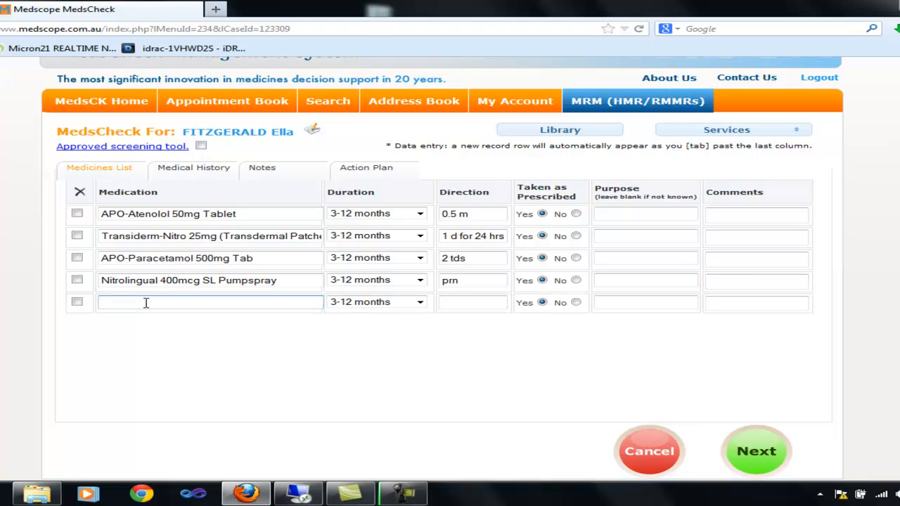
left_click(227, 101)
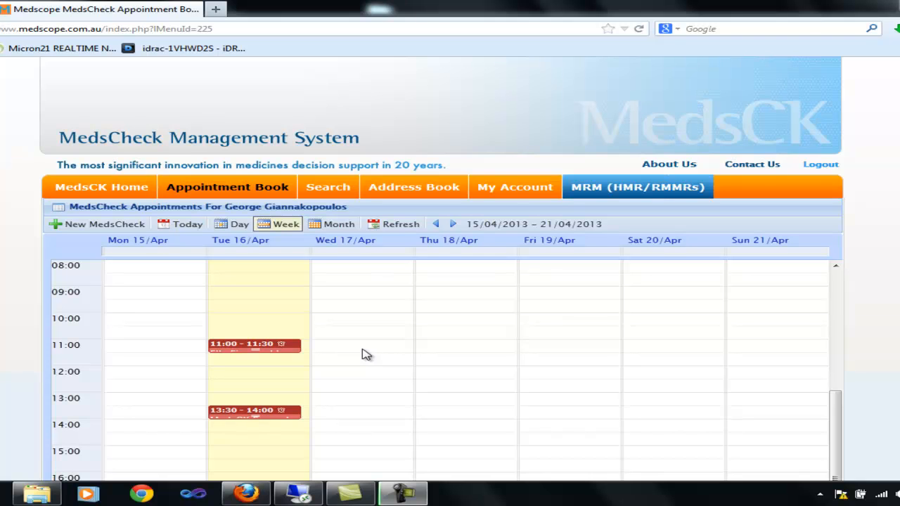
left_click(253, 348)
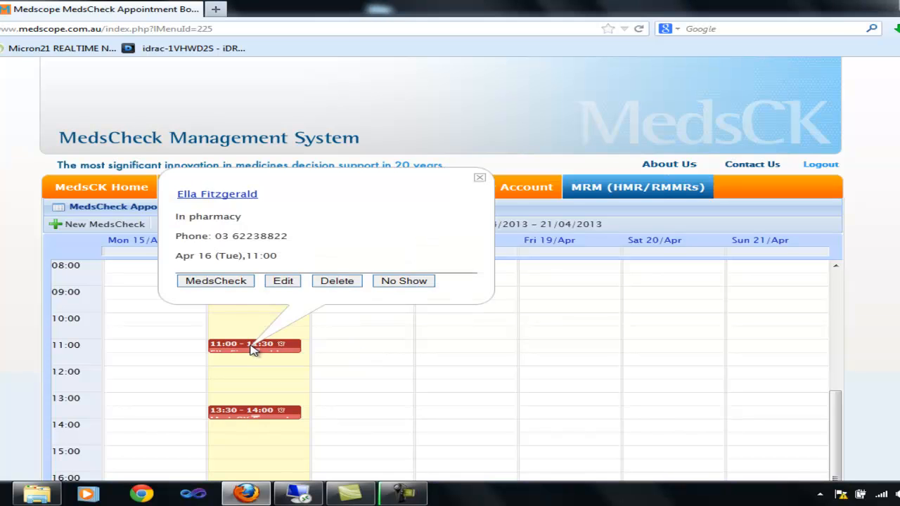
left_click(216, 280)
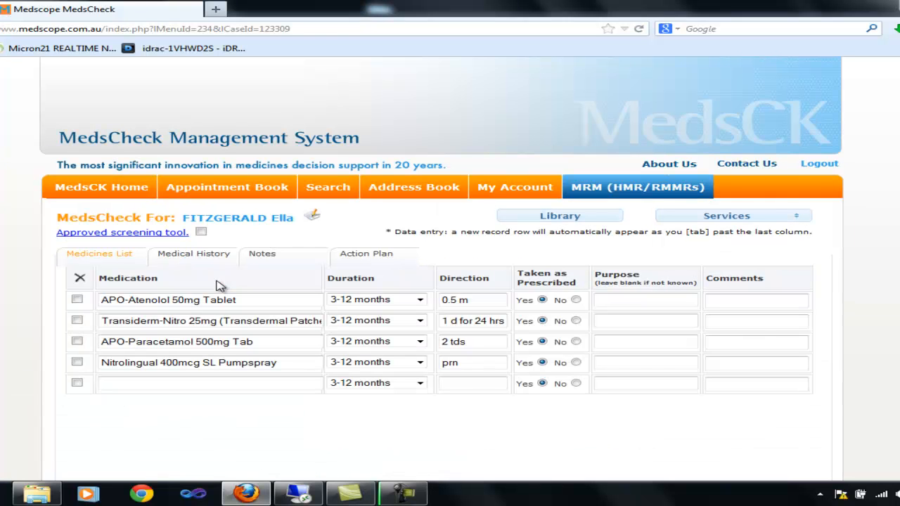
Read through the eligibility screening tool PDF, then tick that the approved screening tool was used.
left_click(156, 233)
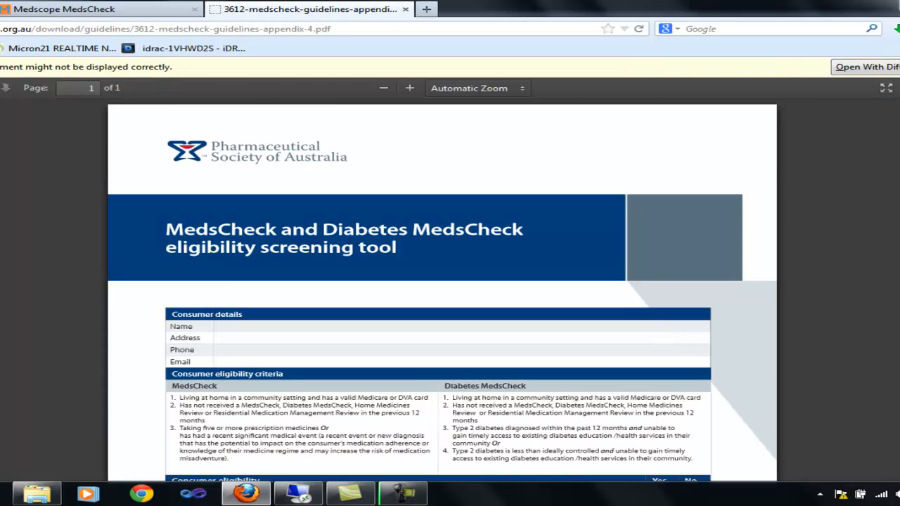
scroll(443, 289, "down", 8)
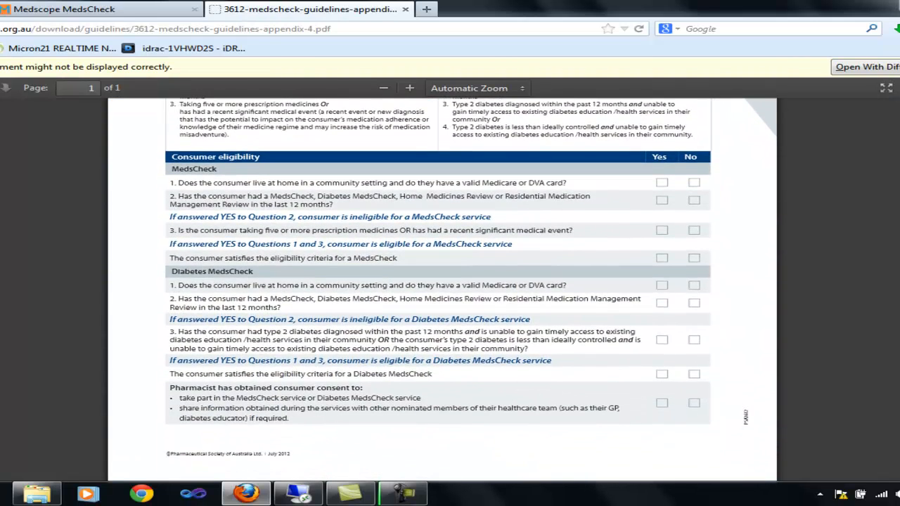
left_click(405, 9)
left_click(201, 232)
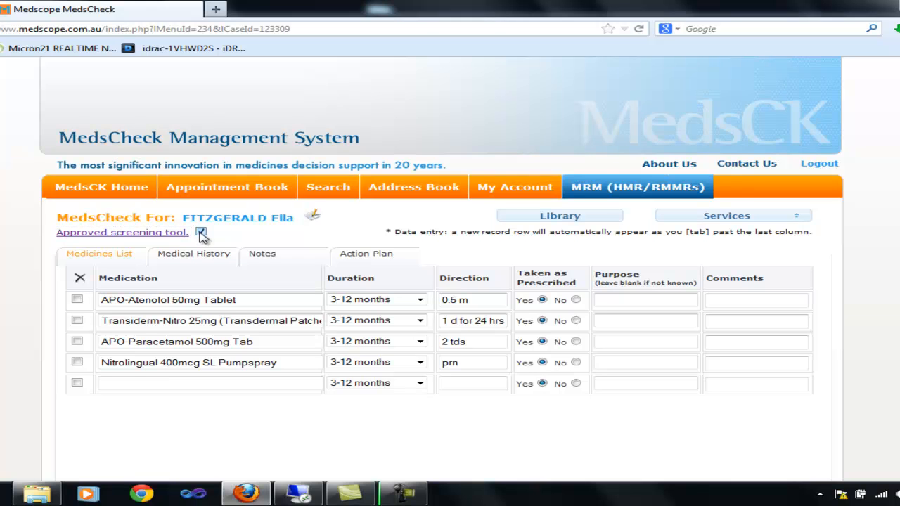
Add Nature's Own Betacarotene 6mg Cap to the medicines list and open a new empty row.
left_click(119, 381)
type("nature")
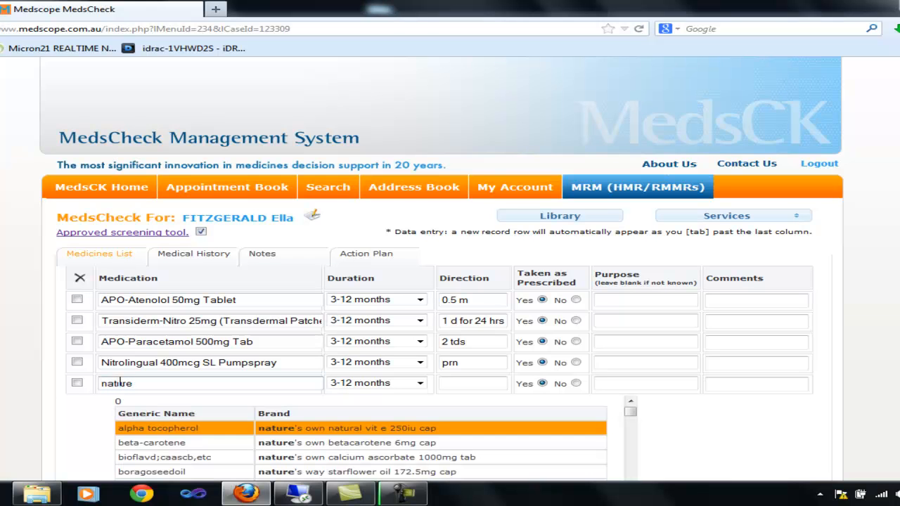
key("Down")
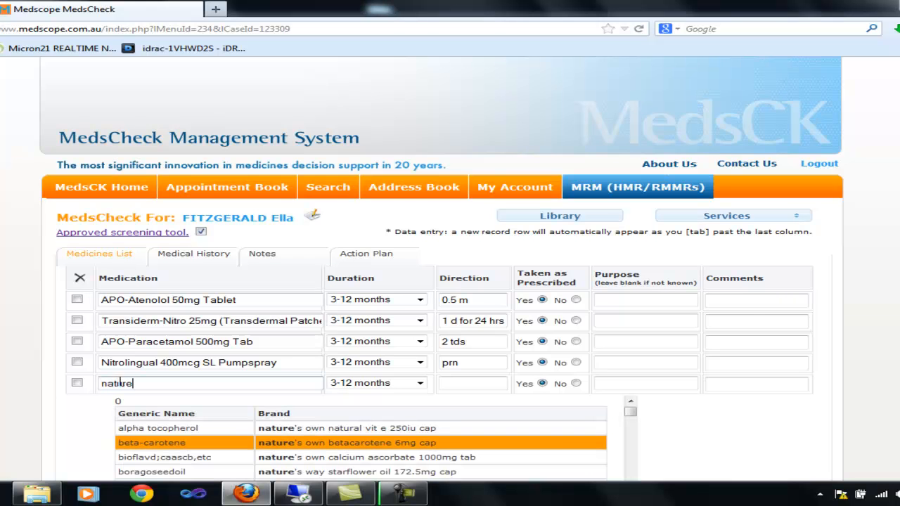
key("Return")
key("Tab")
key("Tab")
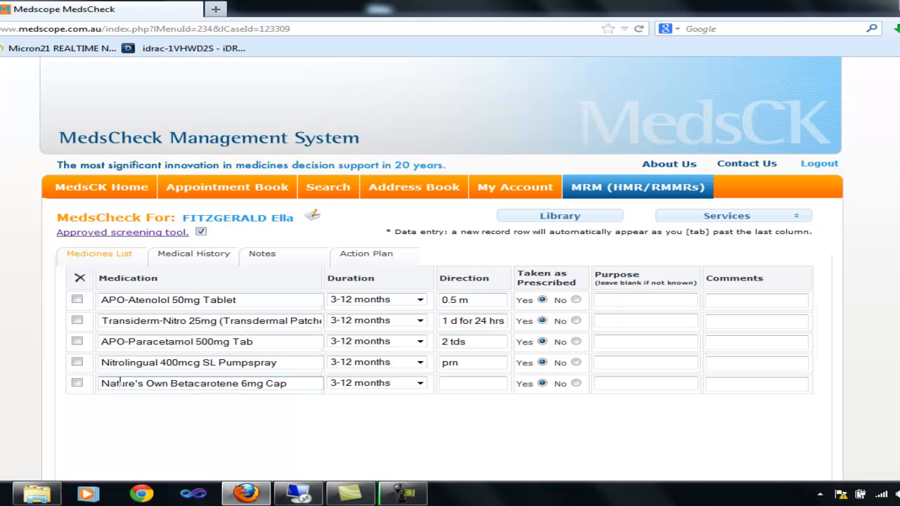
key("Tab")
key("Tab")
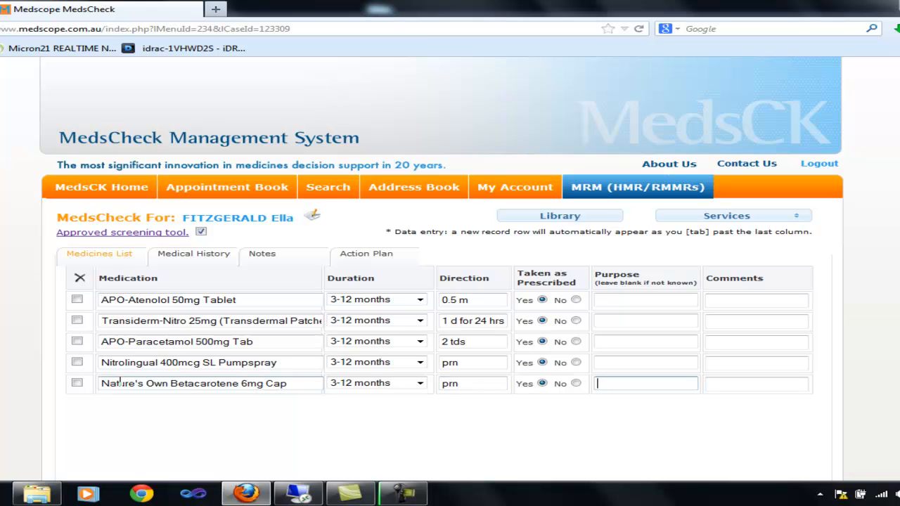
key("Tab")
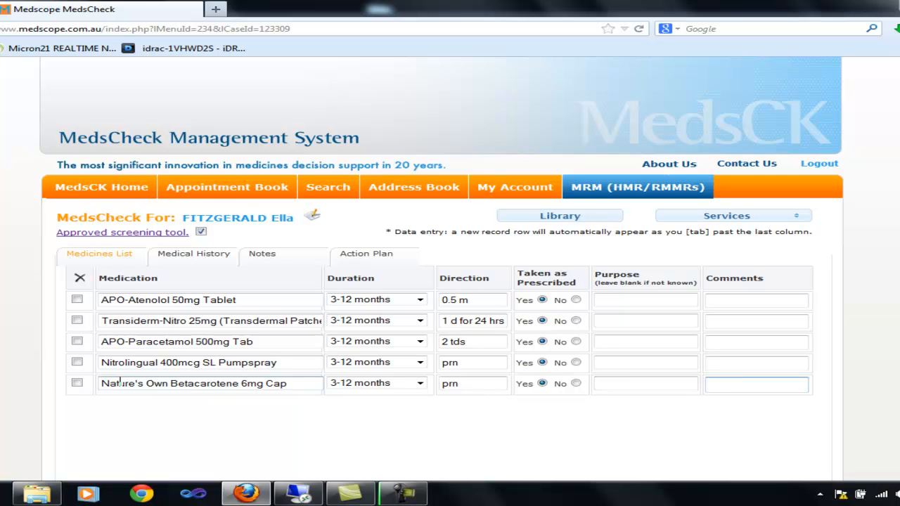
key("Tab")
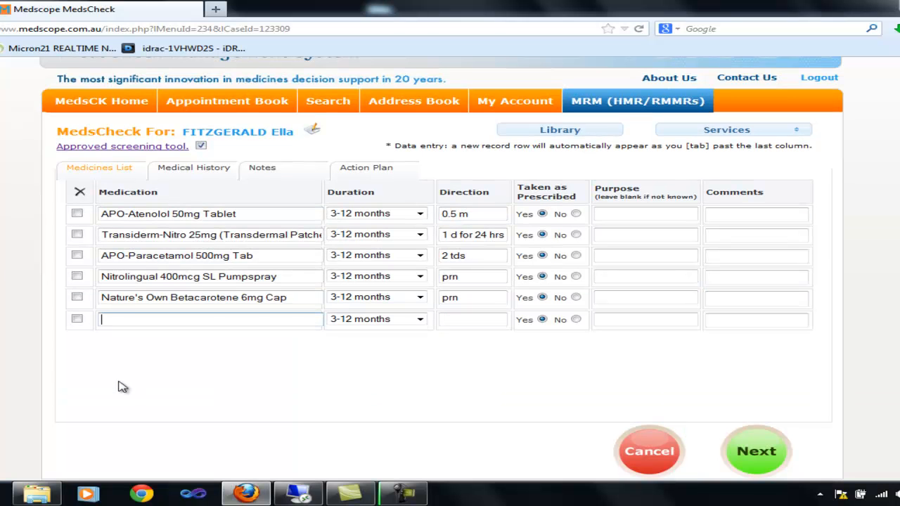
scroll(31, 224, "up", 3)
On Medical History, pick heart disease, back pain and pseudogout from the 'heart', 'back', 'gout' suggestions.
left_click(198, 257)
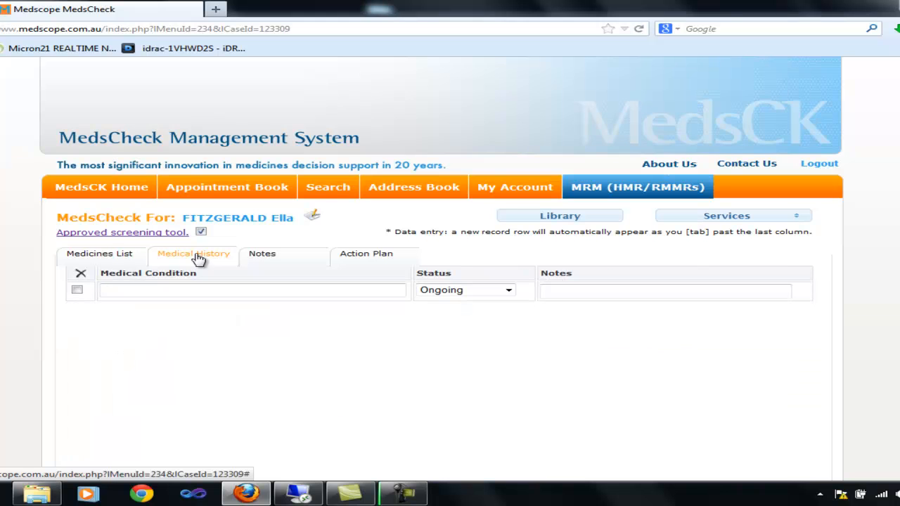
type("heart")
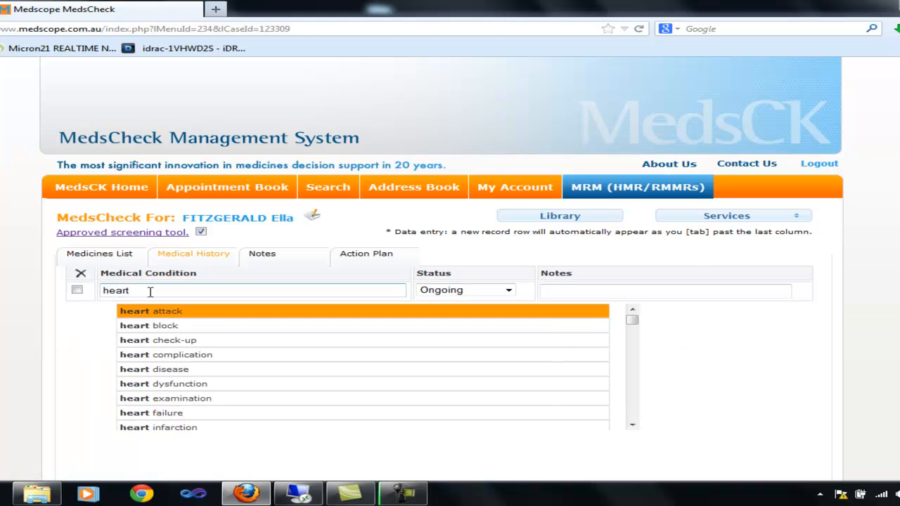
left_click(209, 372)
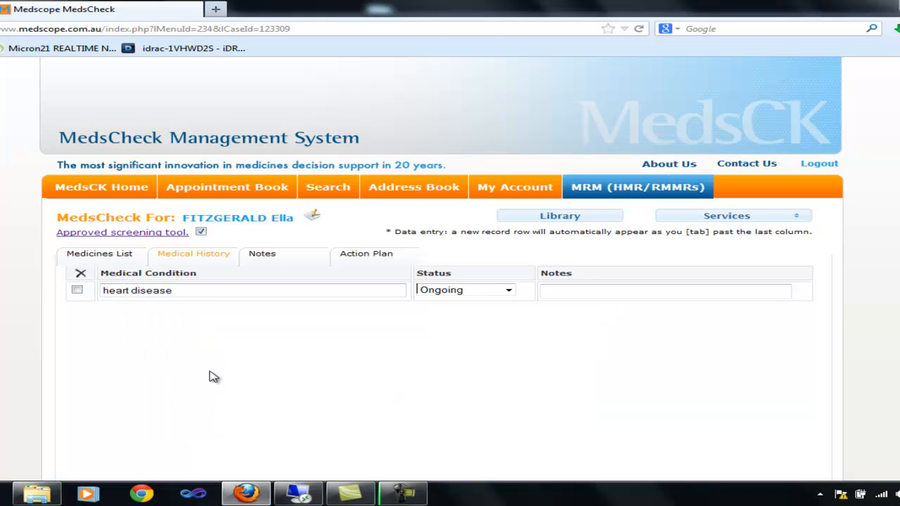
key("Tab")
key("Tab")
key("Tab")
type("back")
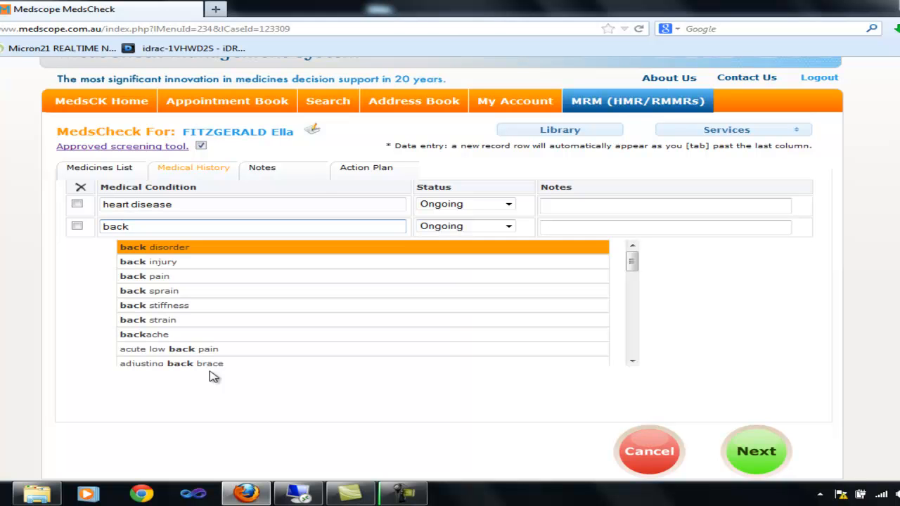
left_click(189, 278)
key("Tab")
key("Tab")
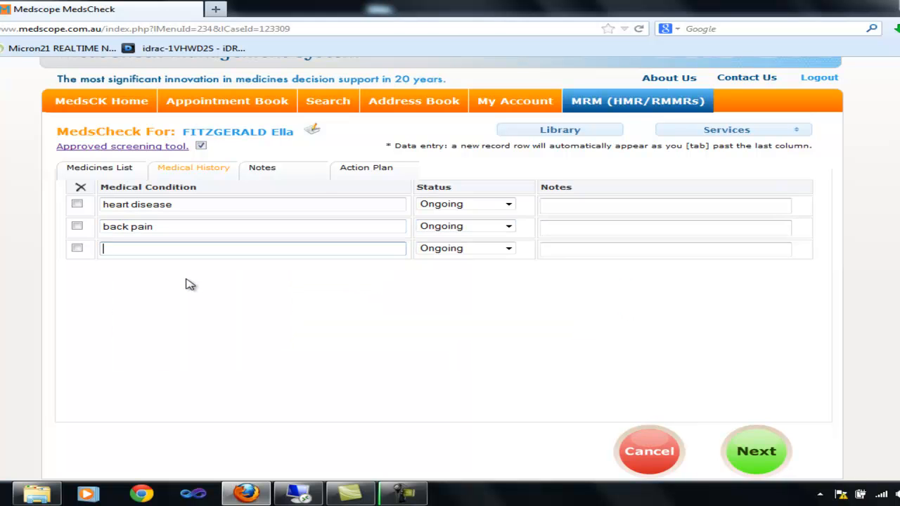
type("gout")
left_click(195, 291)
key("Tab")
key("Tab")
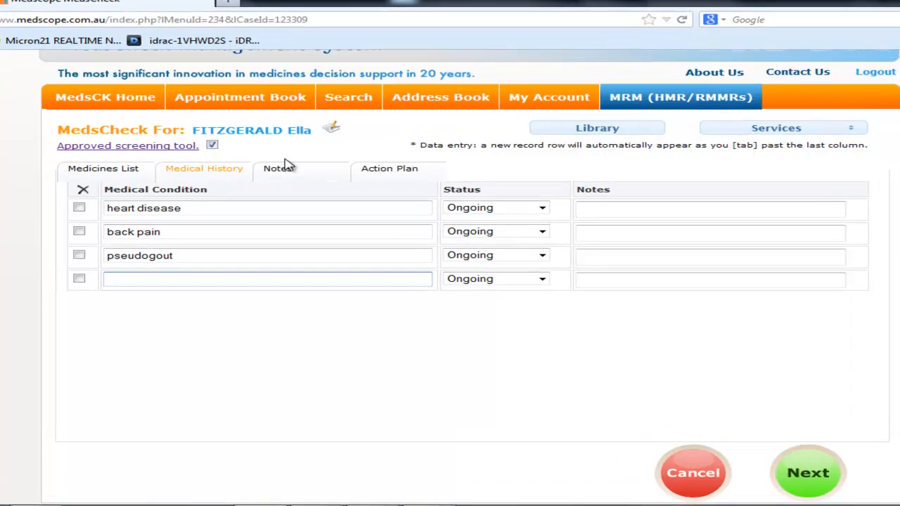
Review the Notes section, then switch to the Action Plan section.
left_click(284, 168)
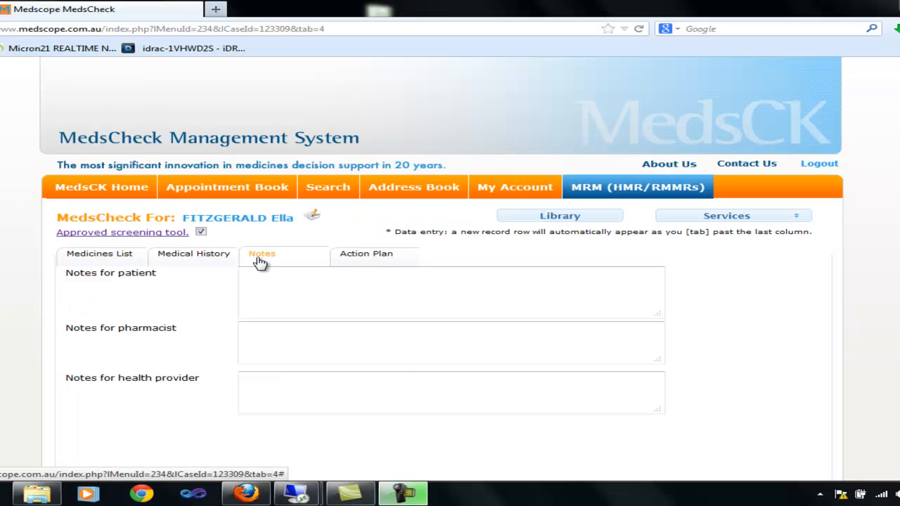
left_click(572, 185)
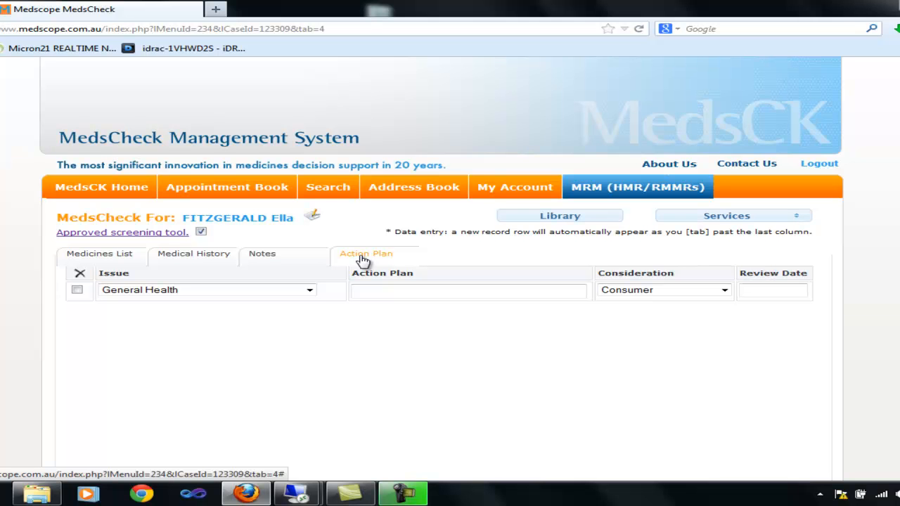
Add an action item for APO-Atenolol 50mg Tablet with task 'sample task 1'.
left_click(310, 290)
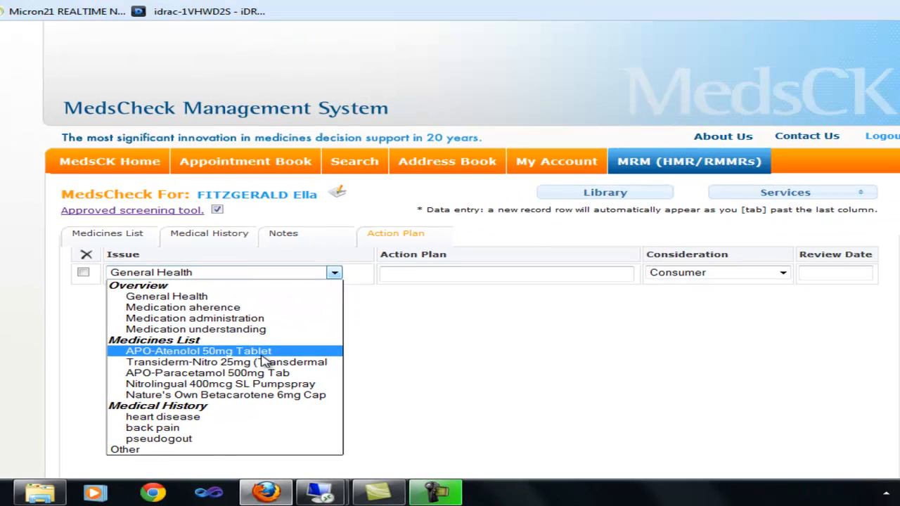
left_click(395, 279)
key("Tab")
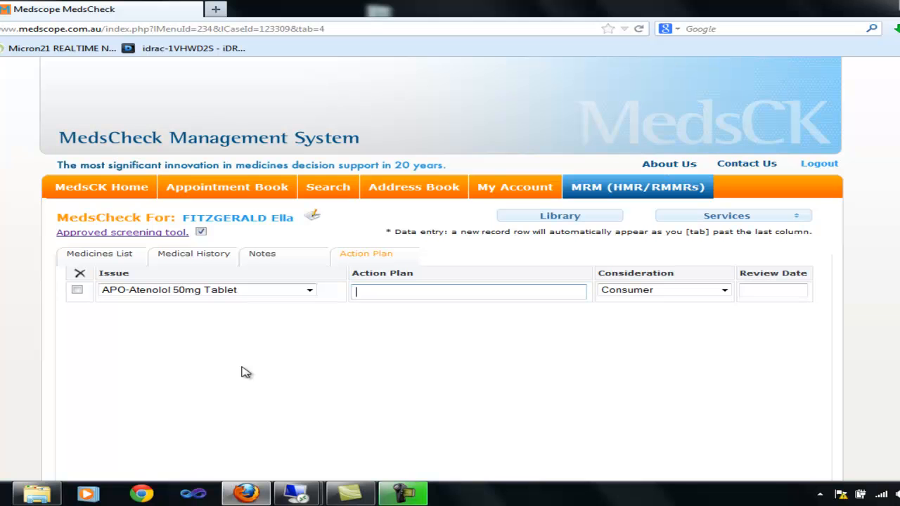
type("sample task 1")
key("Tab")
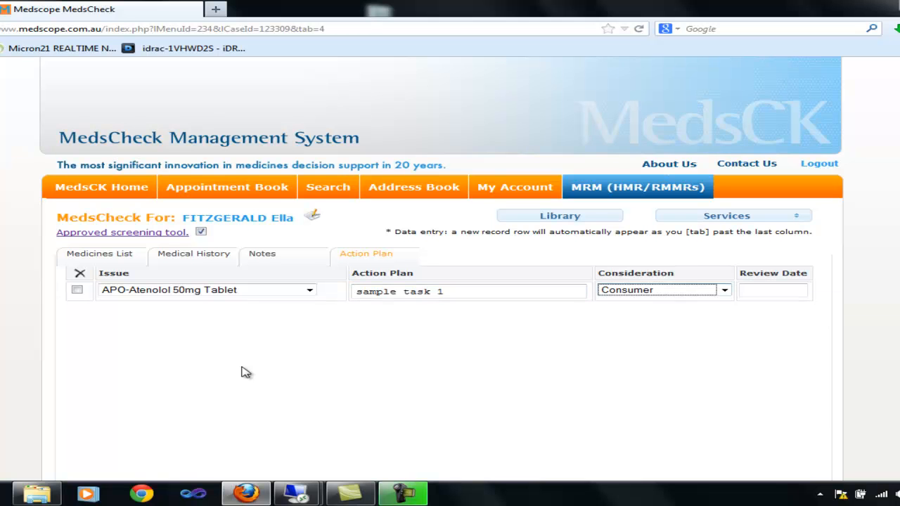
key("Tab")
key("Tab")
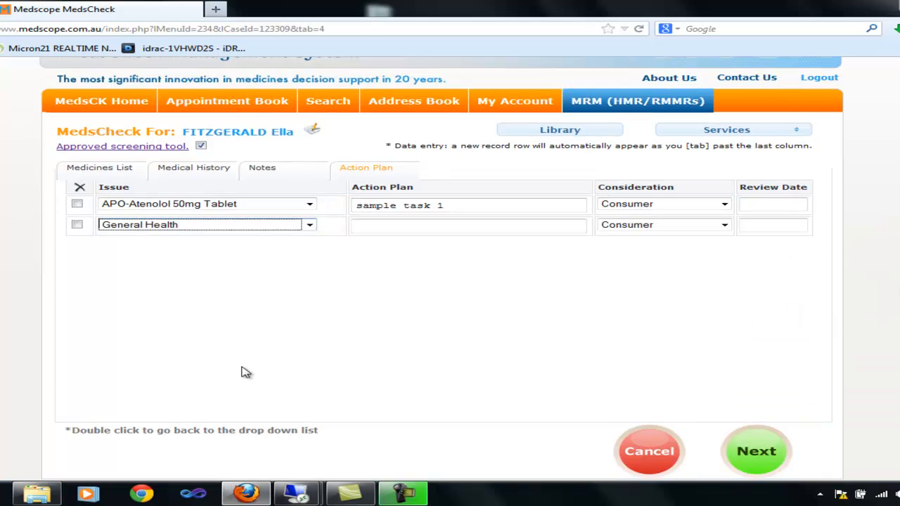
Add a heart disease item, 'sample task 2', for Pharmacist, reviewed 18/04/2013.
left_click(309, 224)
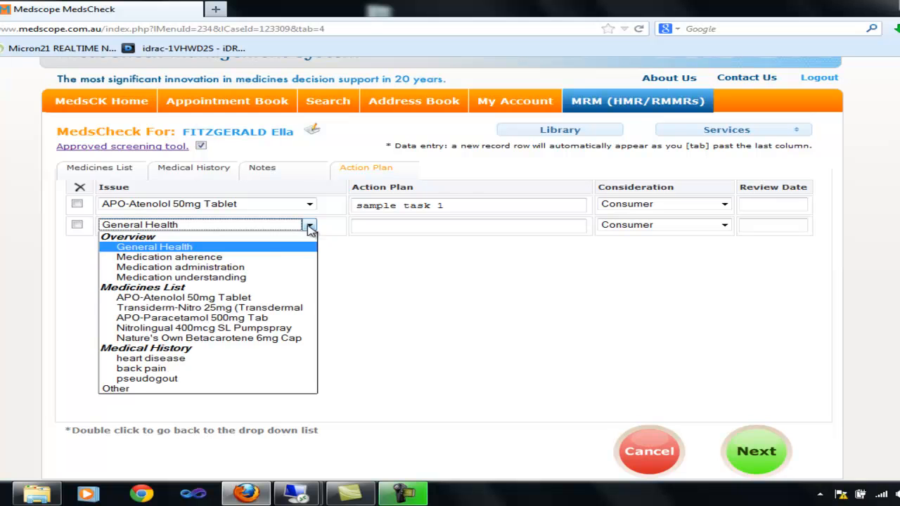
left_click(173, 359)
key("Tab")
type("sample task 2")
key("Tab")
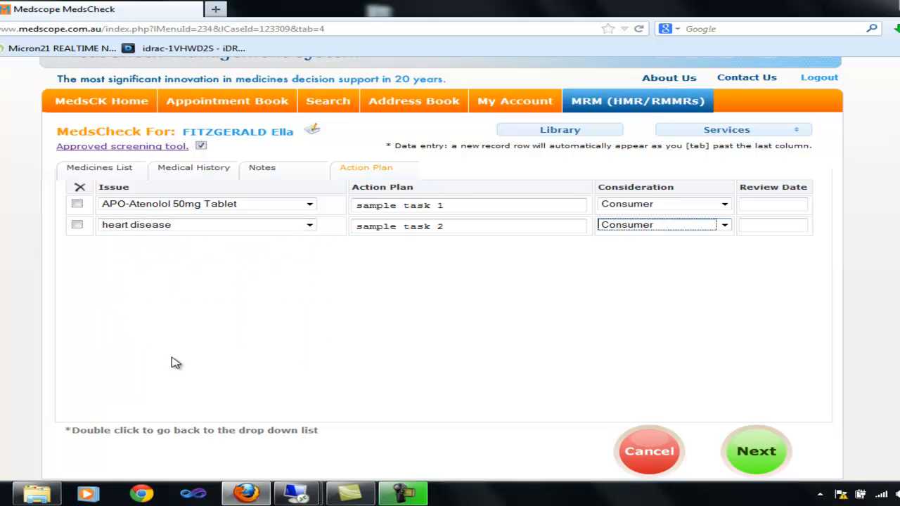
key("Down")
key("Tab")
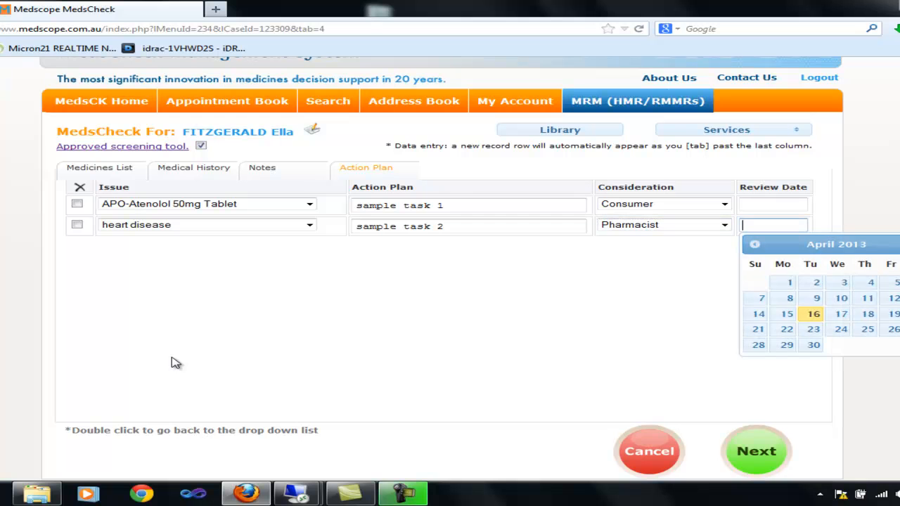
left_click(867, 313)
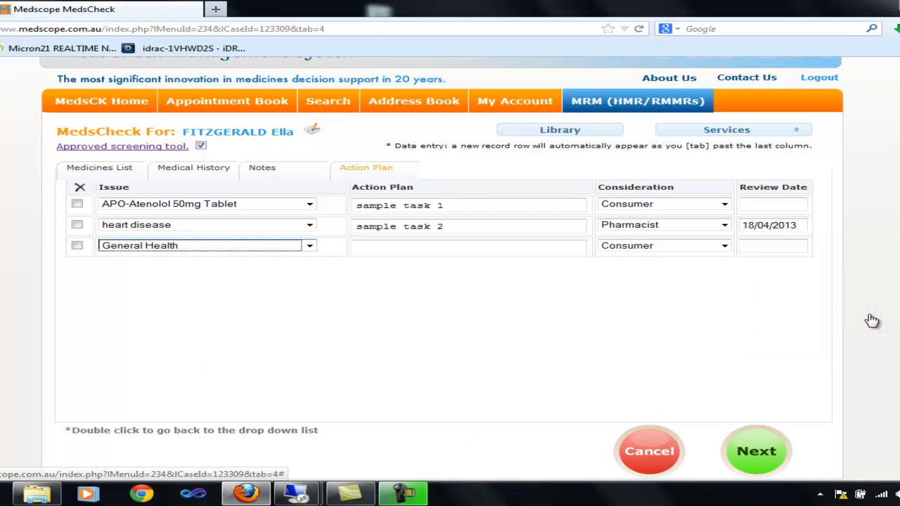
Add a Medication administration item, 'sample task 4', for Doctor, reviewed 30/04/2013.
left_click(310, 245)
left_click(235, 288)
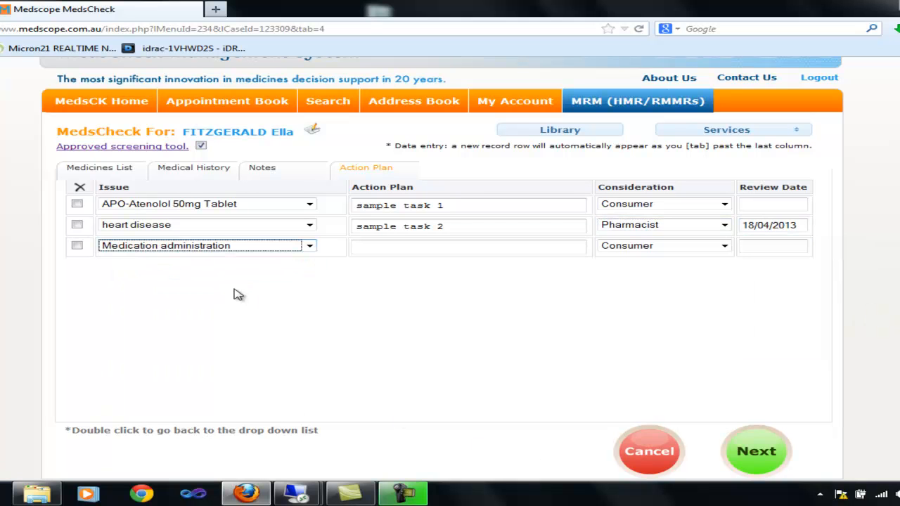
key("Tab")
type("sample task 4")
key("Tab")
key("d")
key("Tab")
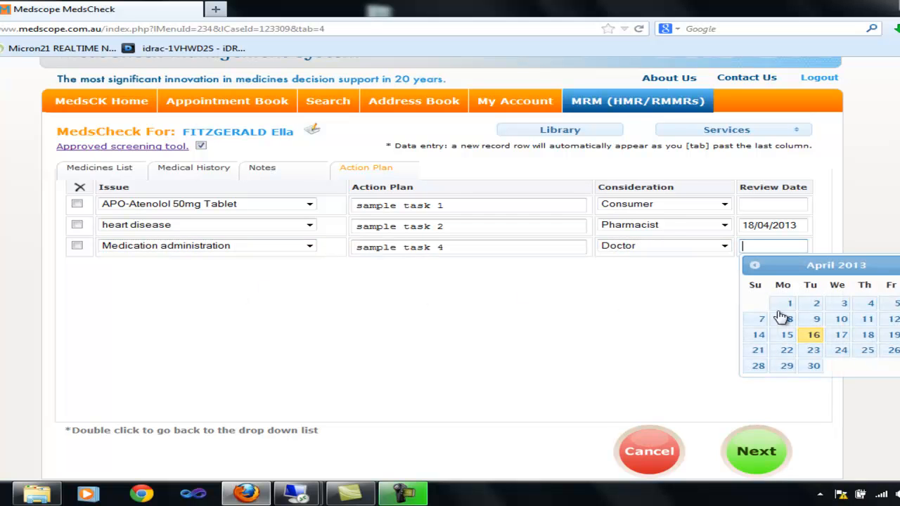
left_click(814, 365)
key("Tab")
Add a custom 'Other action item' with 'sample task 5' and no review date.
left_click(309, 268)
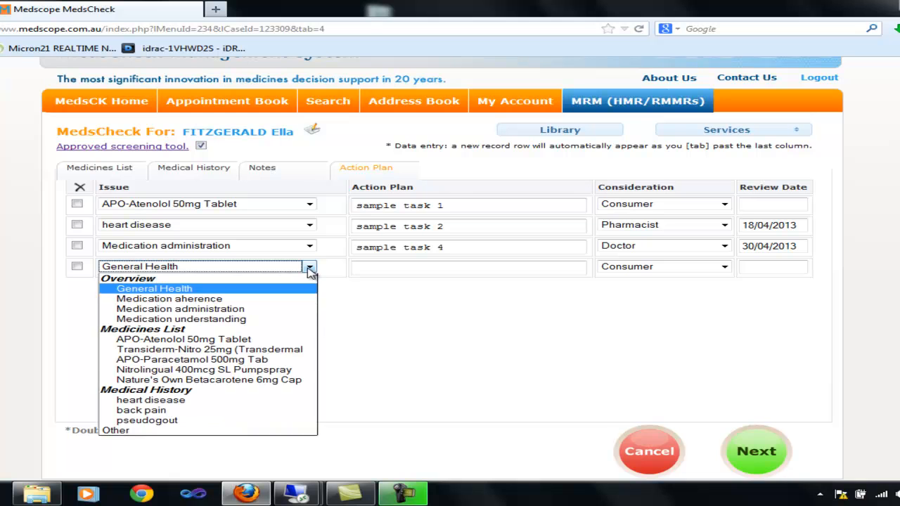
left_click(147, 430)
type("Other ")
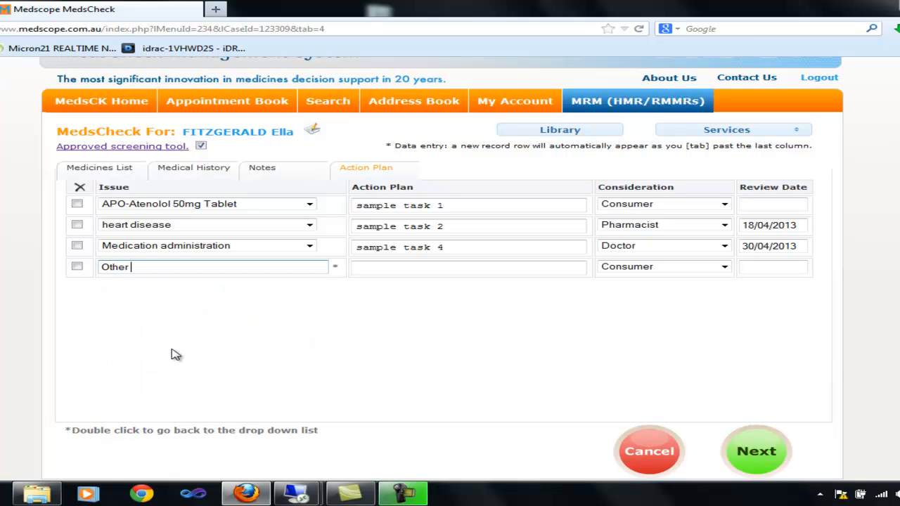
type("action item")
key("Tab")
type("sample task 5")
key("Tab")
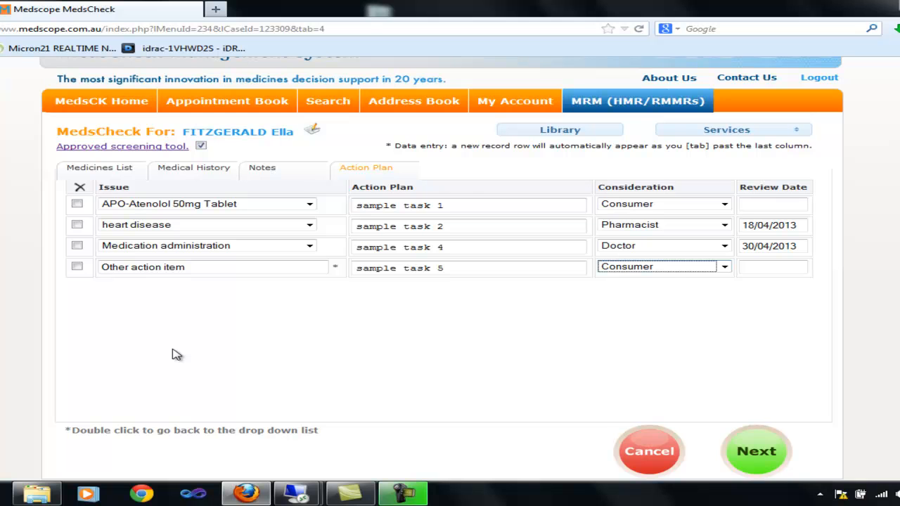
key("Tab")
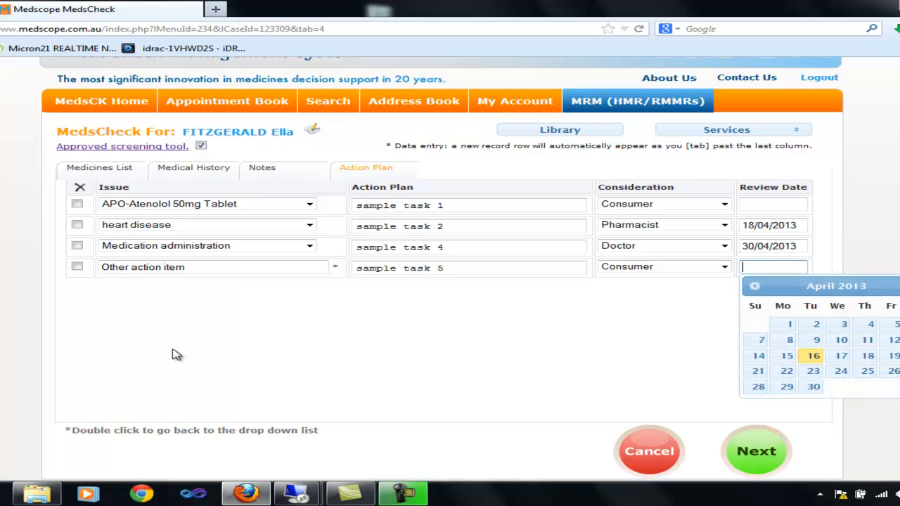
key("Tab")
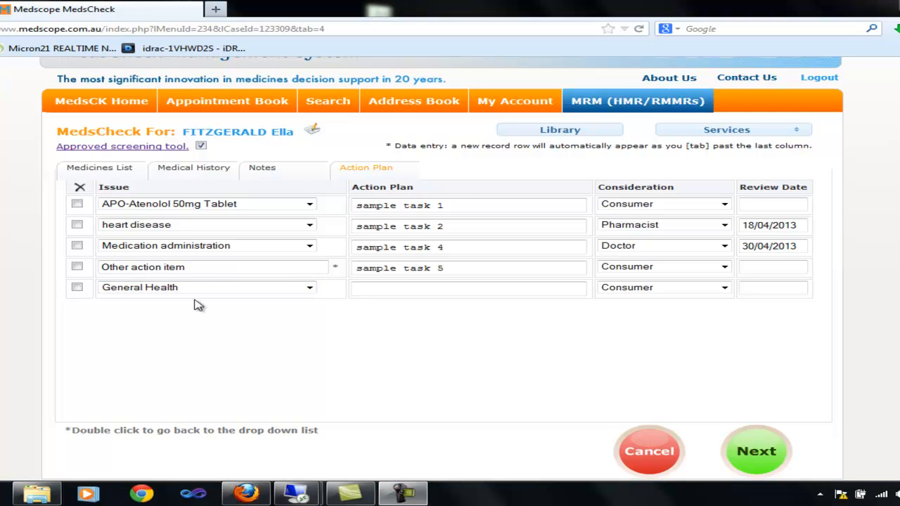
Attach the Activity guide for adults and Depression and anxiety handouts from the library.
left_click(537, 135)
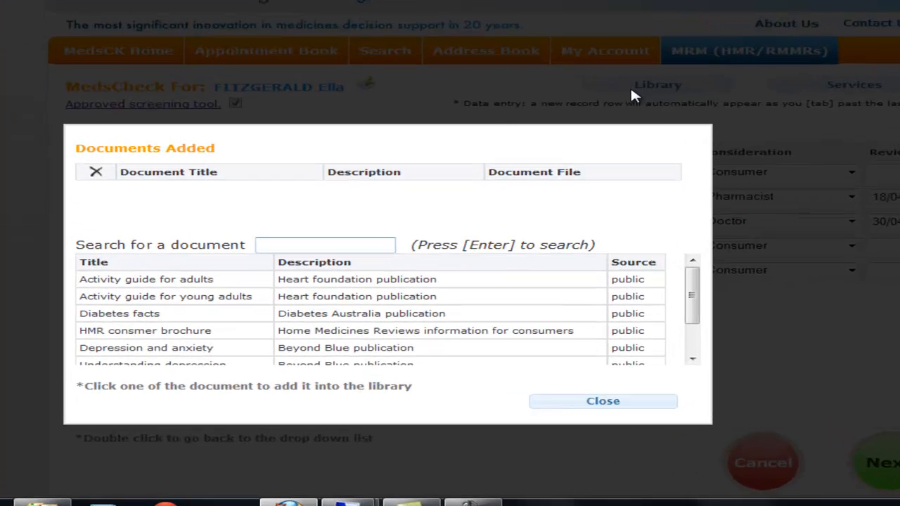
type("ex")
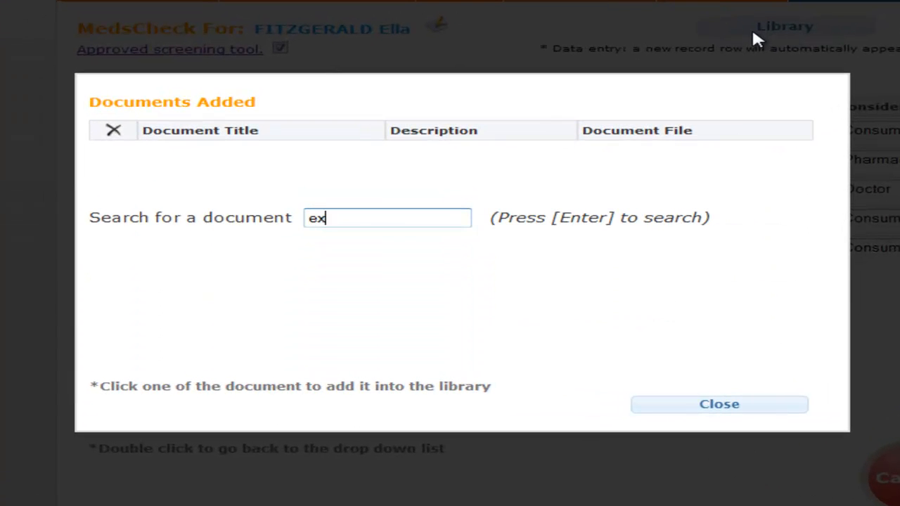
key("Return")
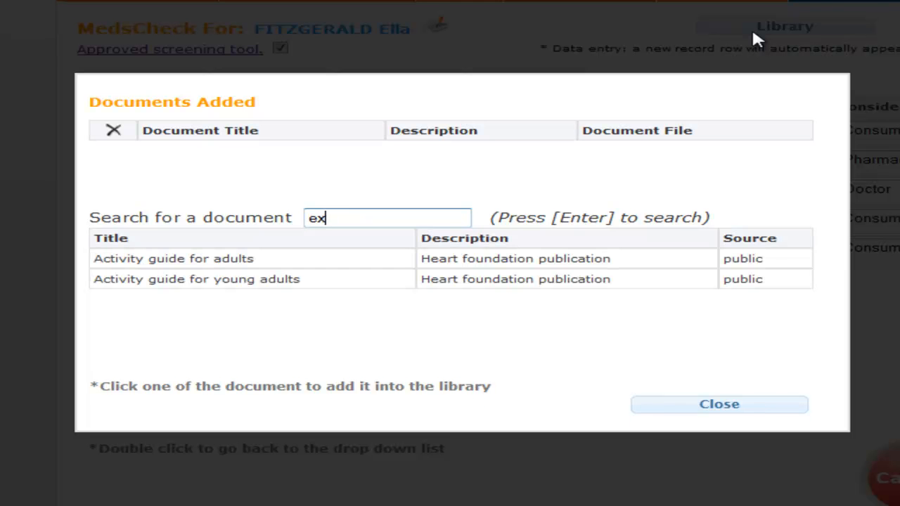
left_click(477, 260)
left_click_drag(364, 219, 271, 217)
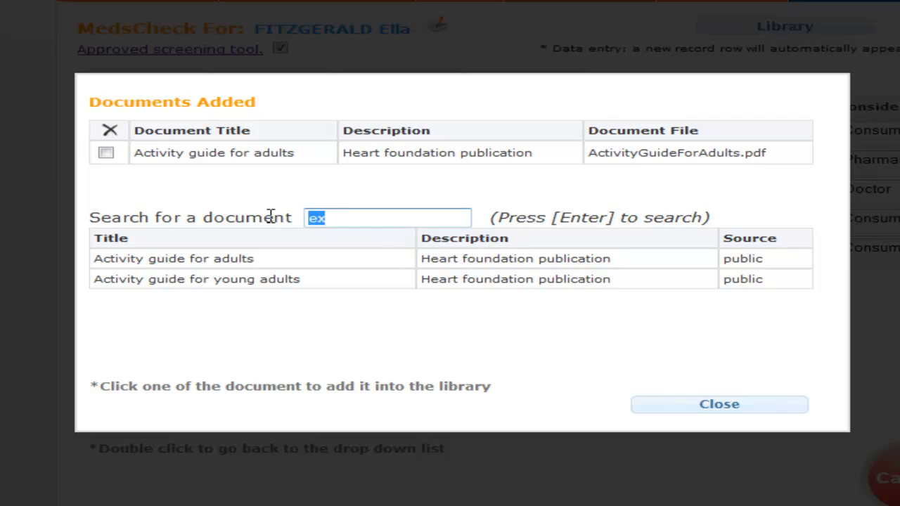
type("dep")
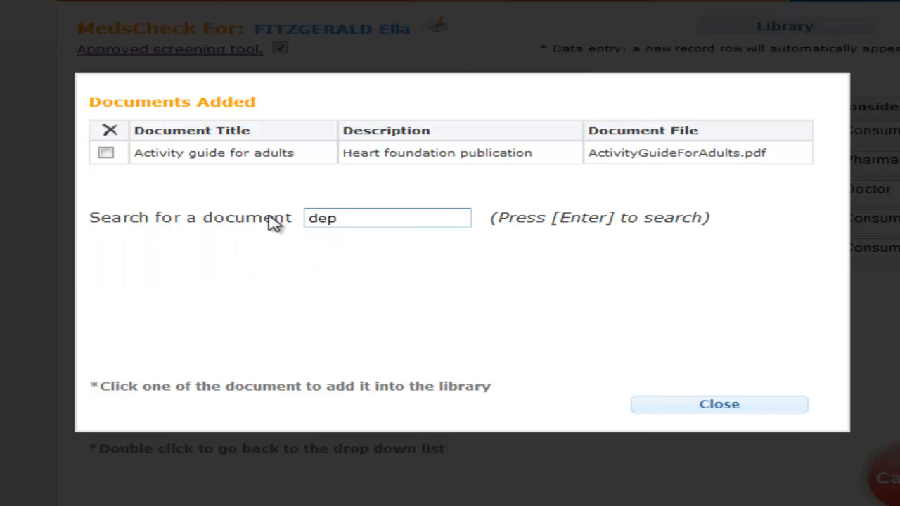
key("Return")
left_click(274, 260)
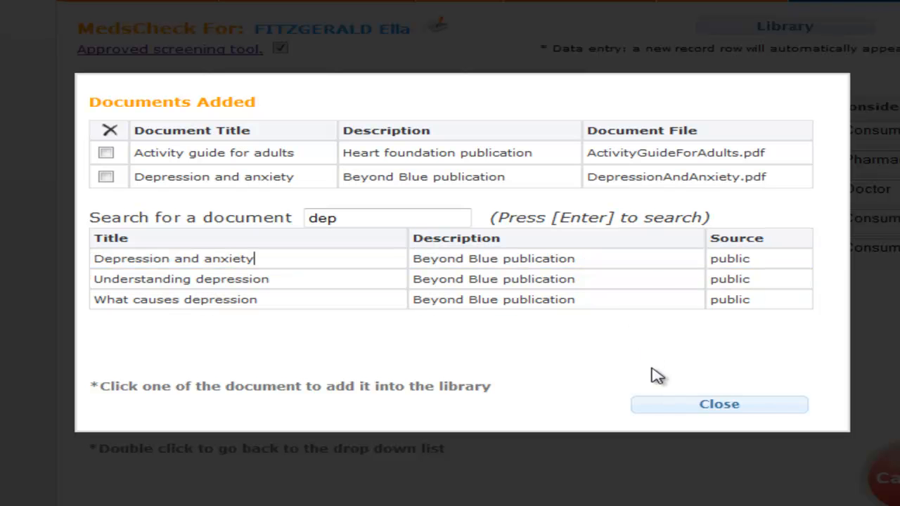
left_click(717, 404)
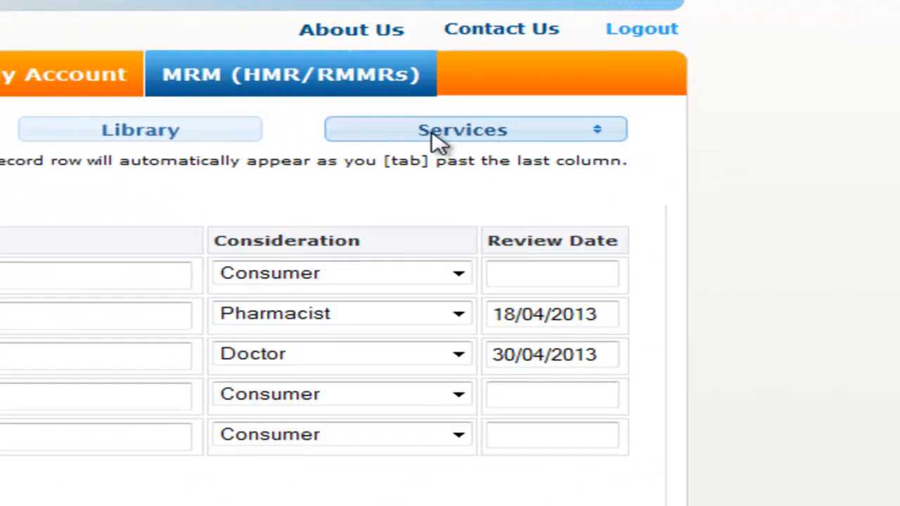
Recommend the Home Medicines Review service.
left_click(437, 134)
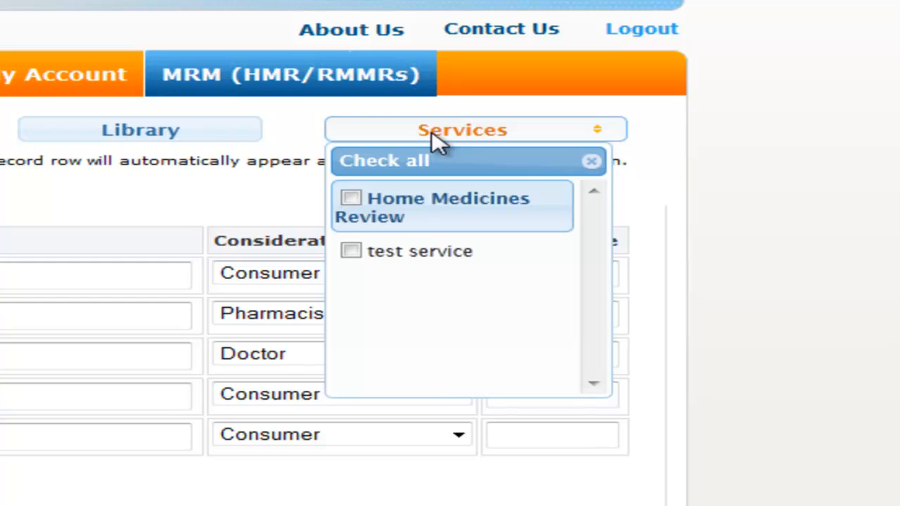
left_click(350, 198)
left_click(517, 360)
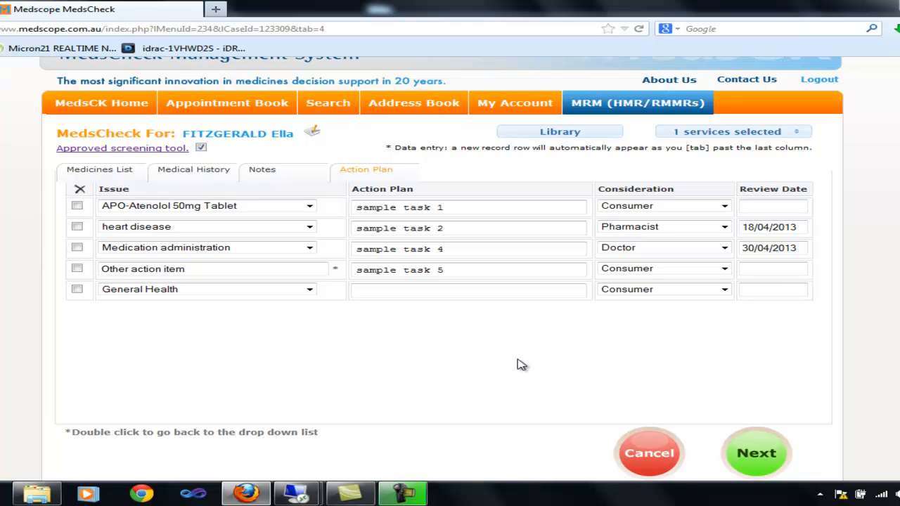
Finish the action plan, then review and close its PDF.
left_click(763, 447)
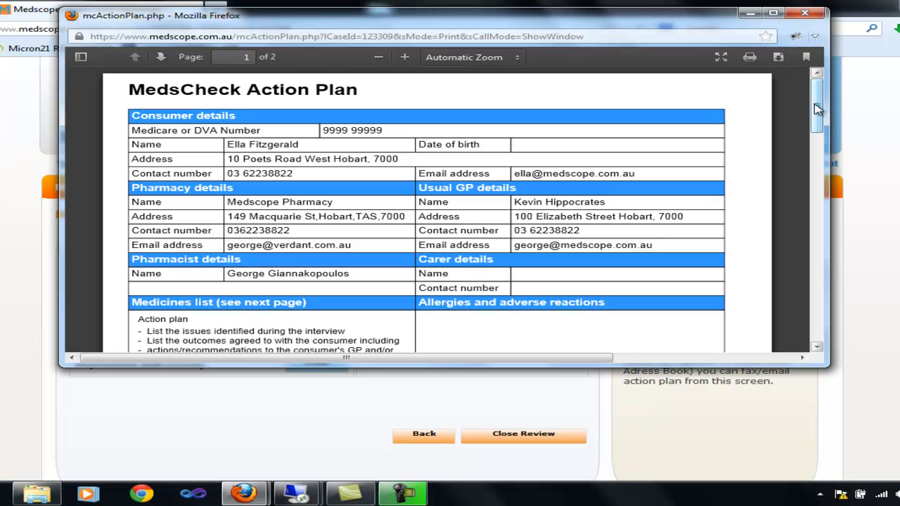
left_click_drag(815, 109, 802, 264)
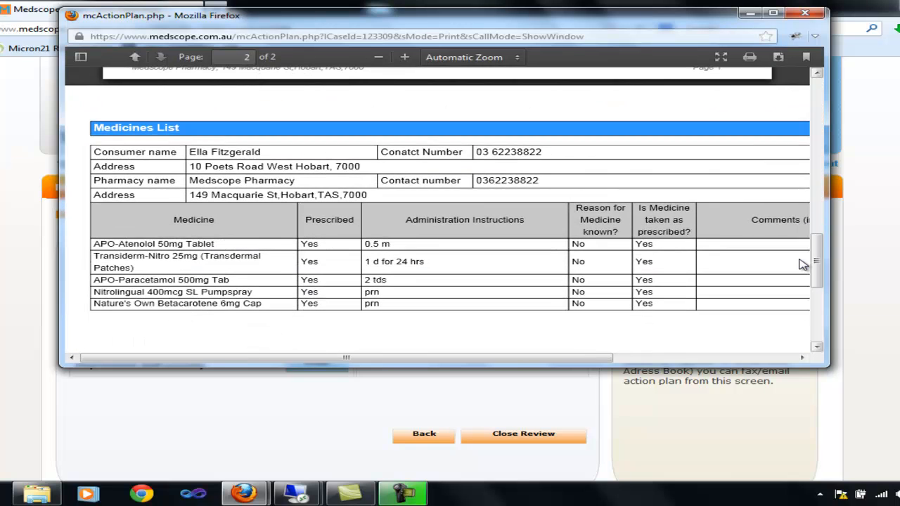
left_click(801, 15)
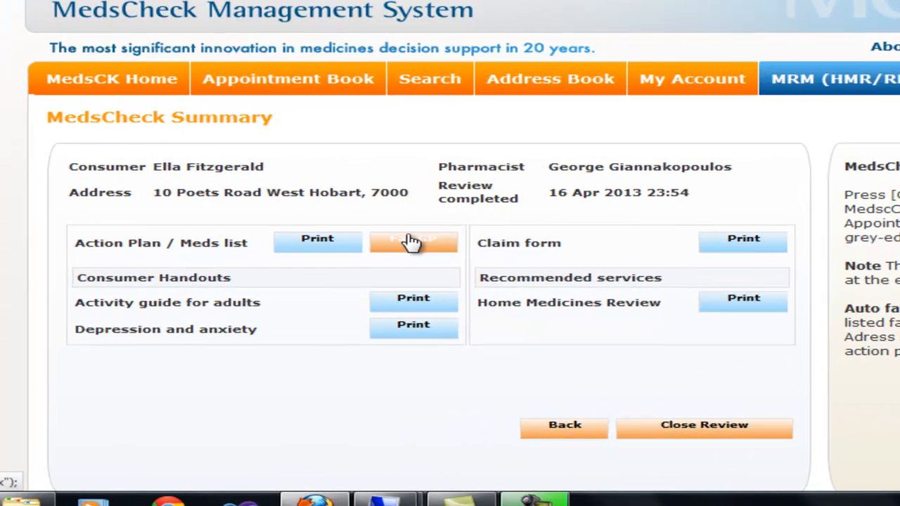
Fax the action plan to the GP and open the prefilled Medicare payment application form.
left_click(412, 241)
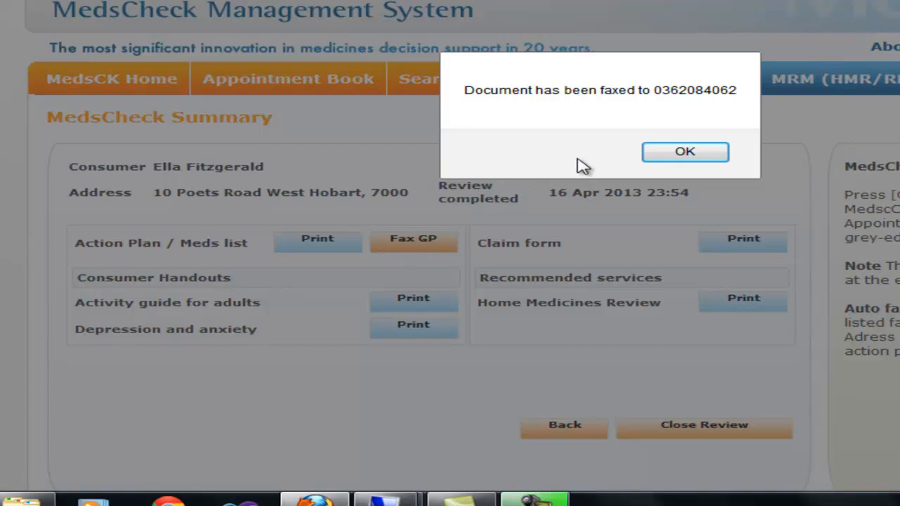
left_click(677, 156)
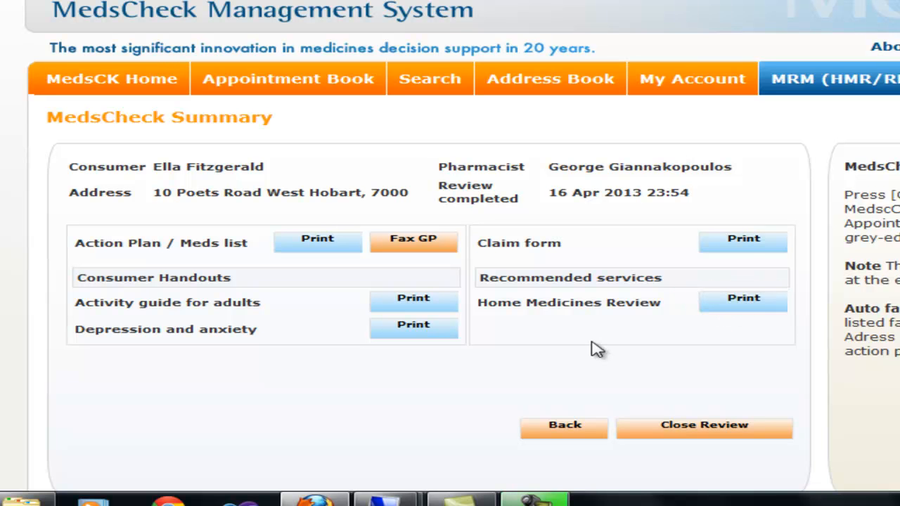
left_click(743, 241)
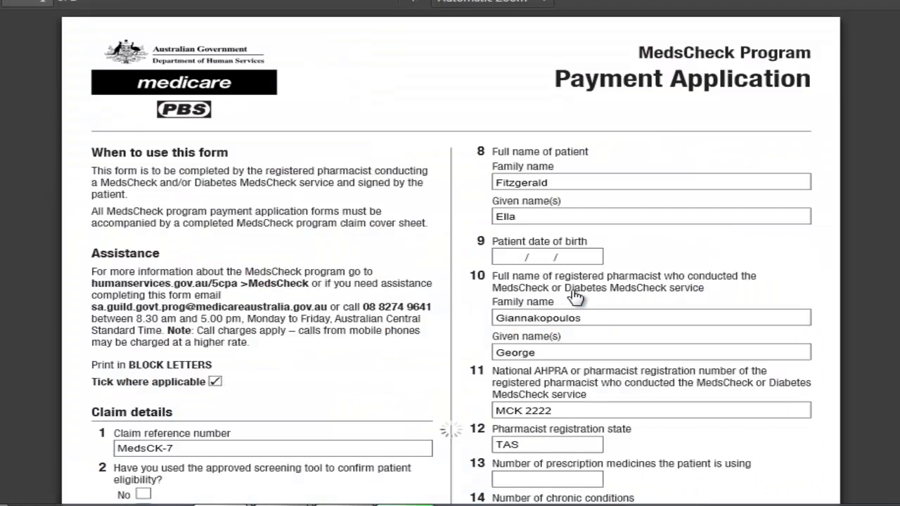
scroll(574, 298, "down", 10)
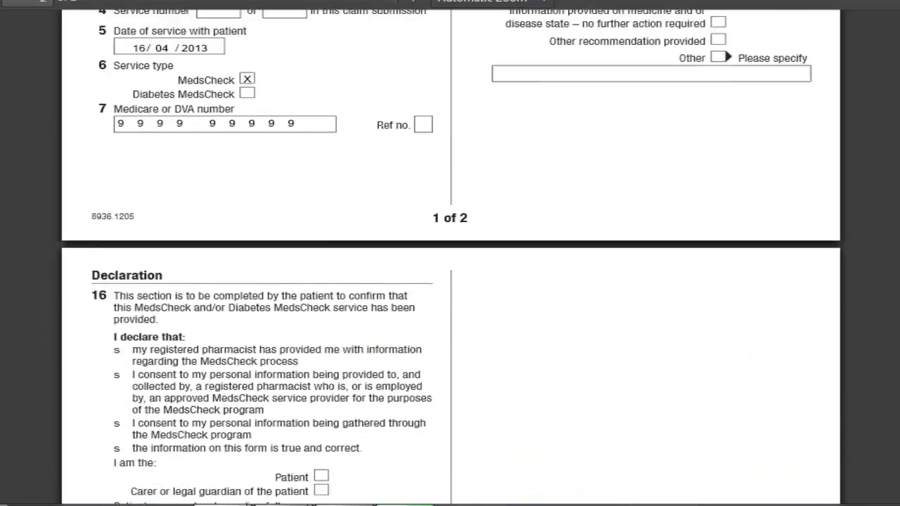
scroll(449, 281, "down", 5)
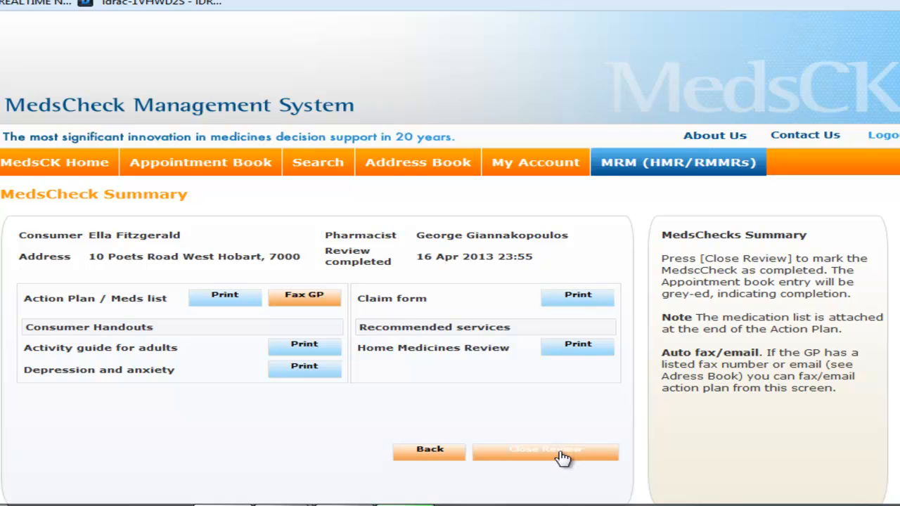
Close the completed review and mark the 15 Apr 2013 Lemsip action plan task as done.
left_click(563, 453)
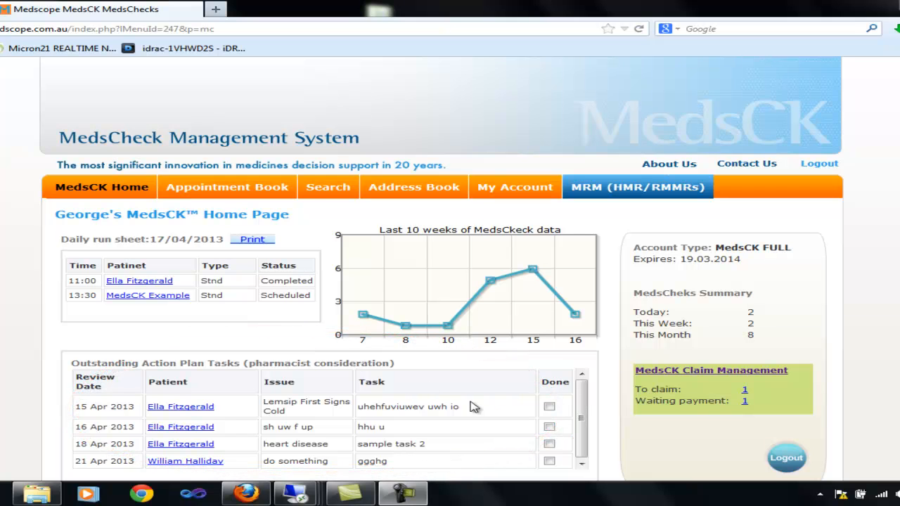
left_click(549, 408)
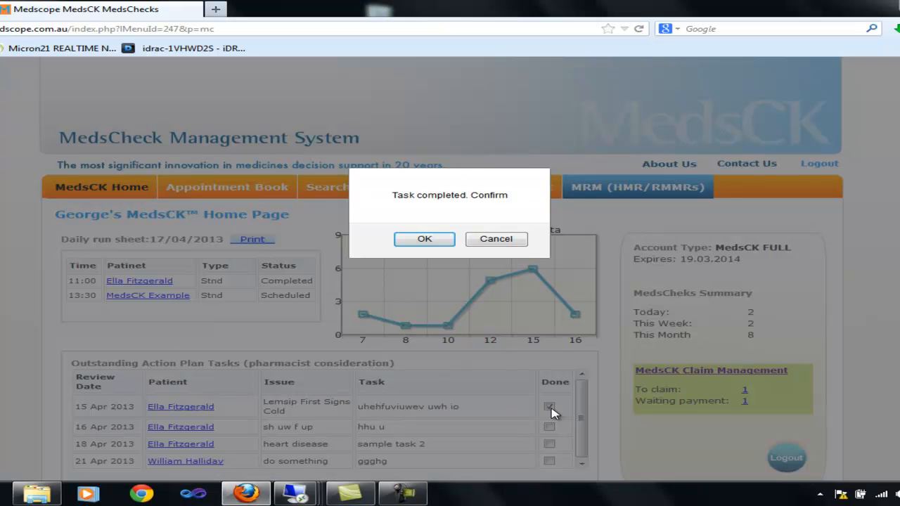
left_click(432, 245)
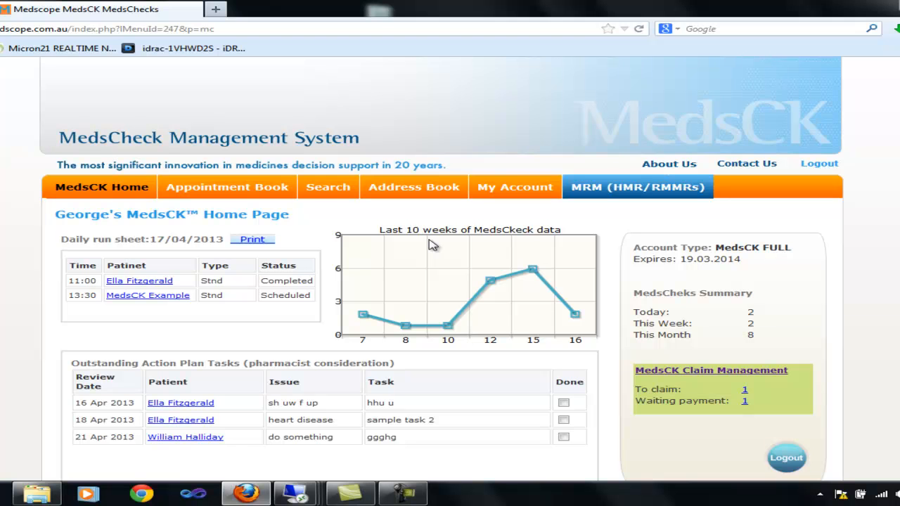
Record the $60.00 Medicare claim for this MedsCheck and print its claim cover page.
left_click(708, 371)
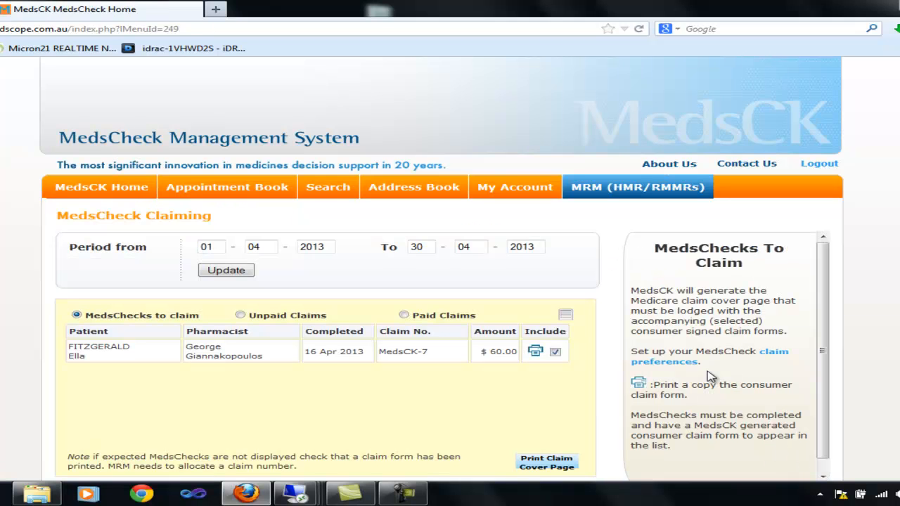
left_click(541, 463)
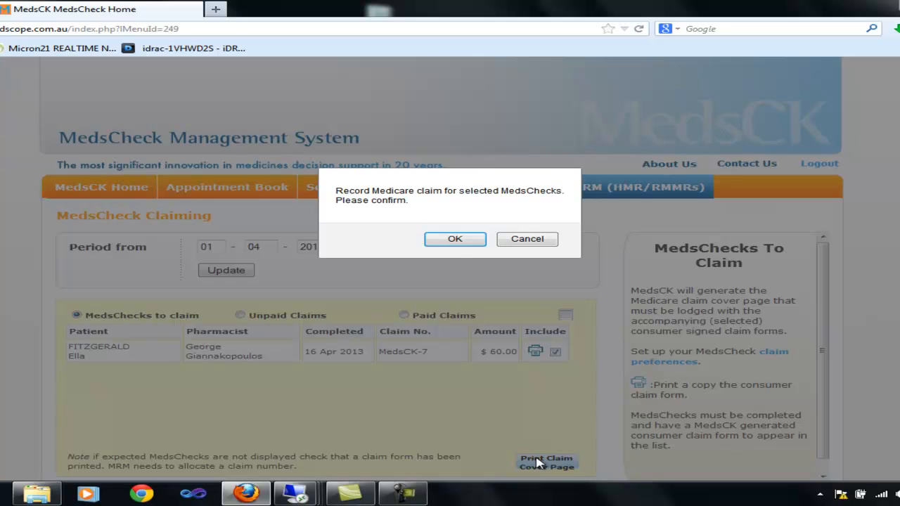
left_click(455, 239)
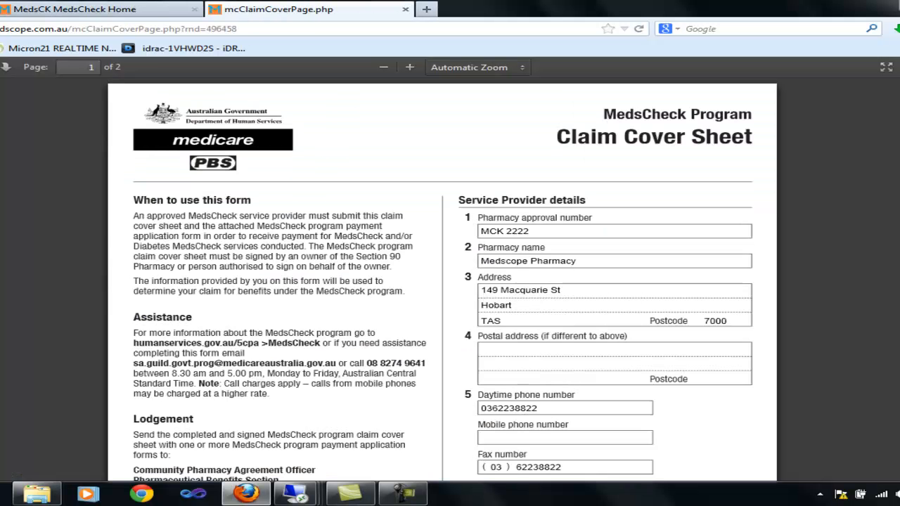
Review the claims list, showing unpaid claims and then paid claims.
scroll(450, 281, "down", 3)
scroll(450, 282, "down", 10)
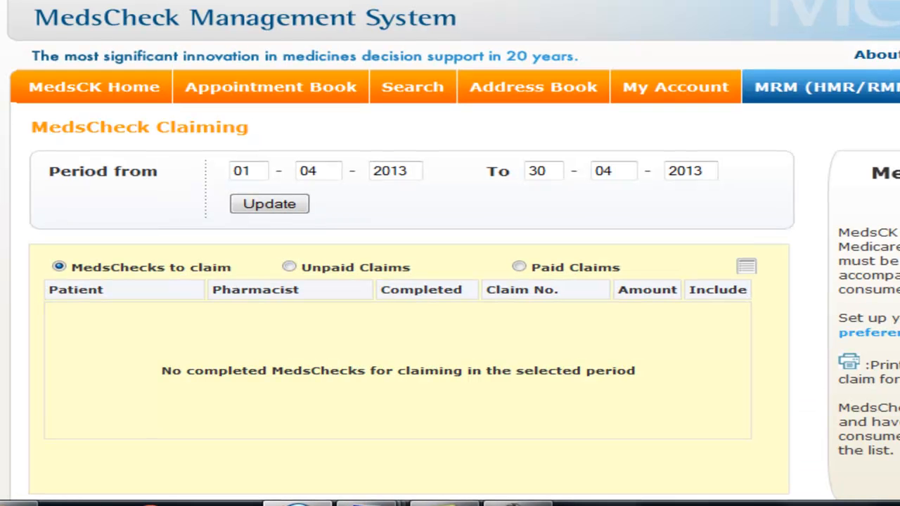
left_click(290, 268)
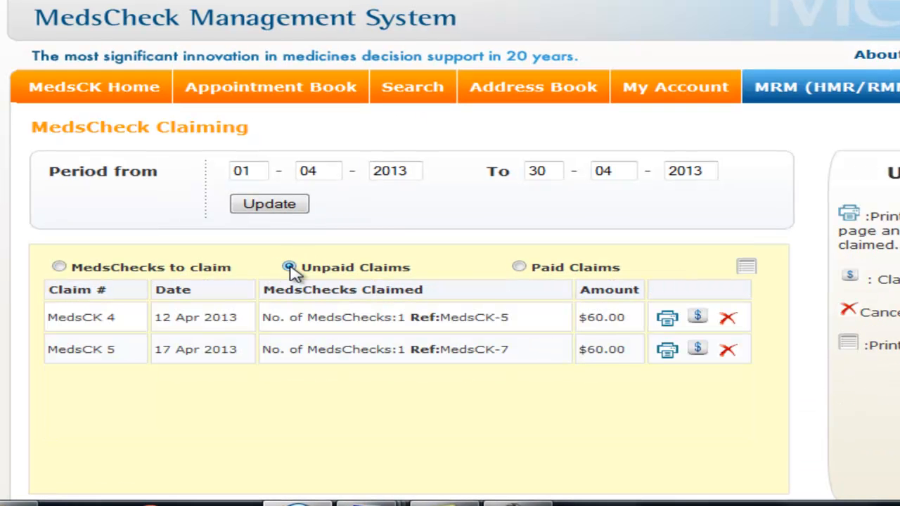
left_click(520, 269)
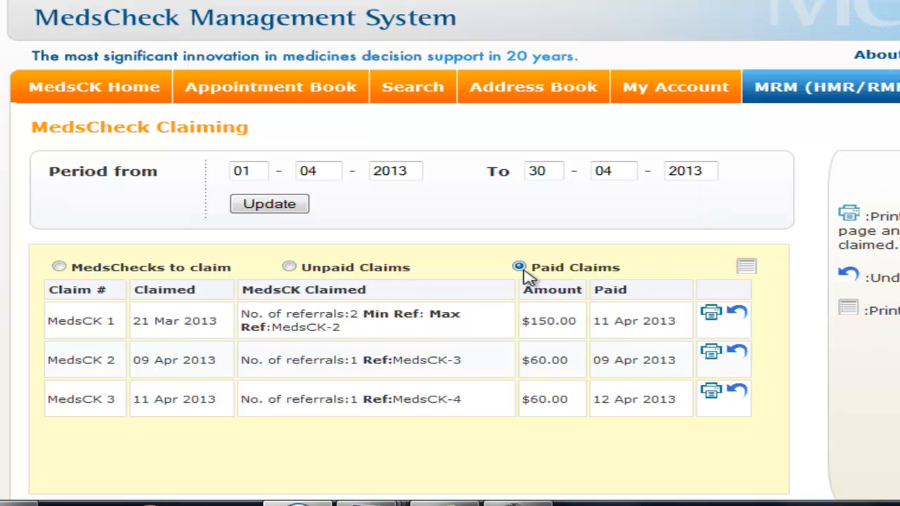
Search MedsChecks with 'fit' as the patient search term.
left_click(415, 96)
left_click(641, 128)
type("fit")
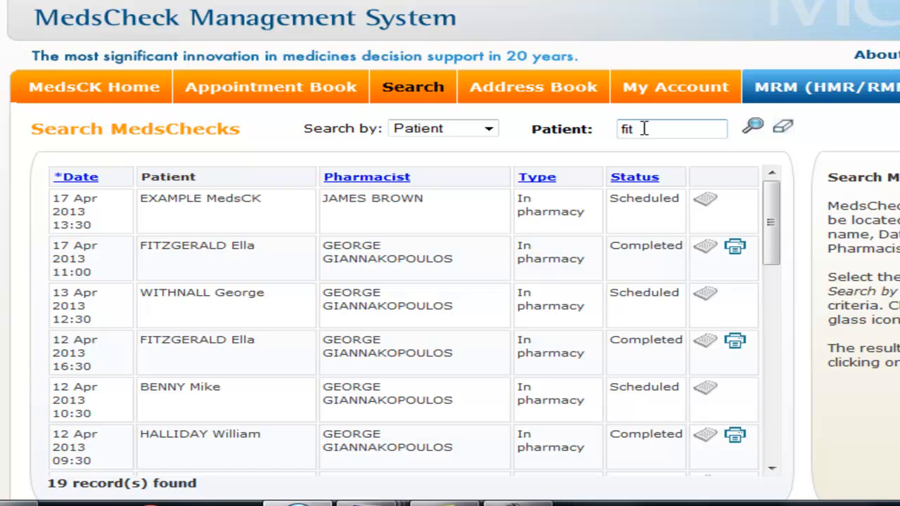
left_click(753, 126)
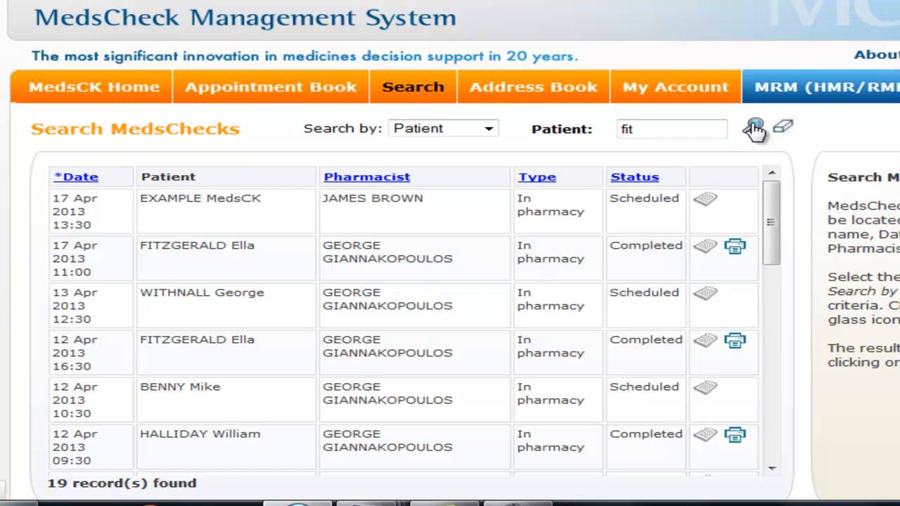